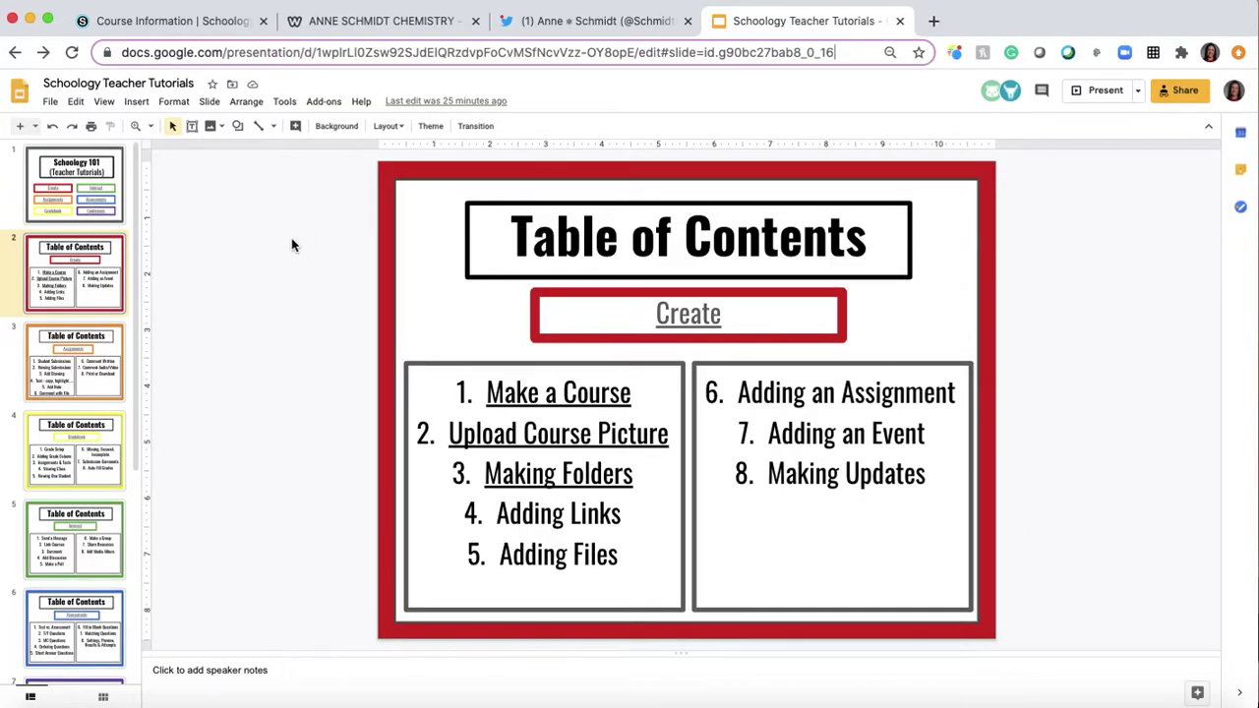
# Step: Show the Schoology 101 title slide and copy the presentation's web address
pyautogui.click(104, 194)
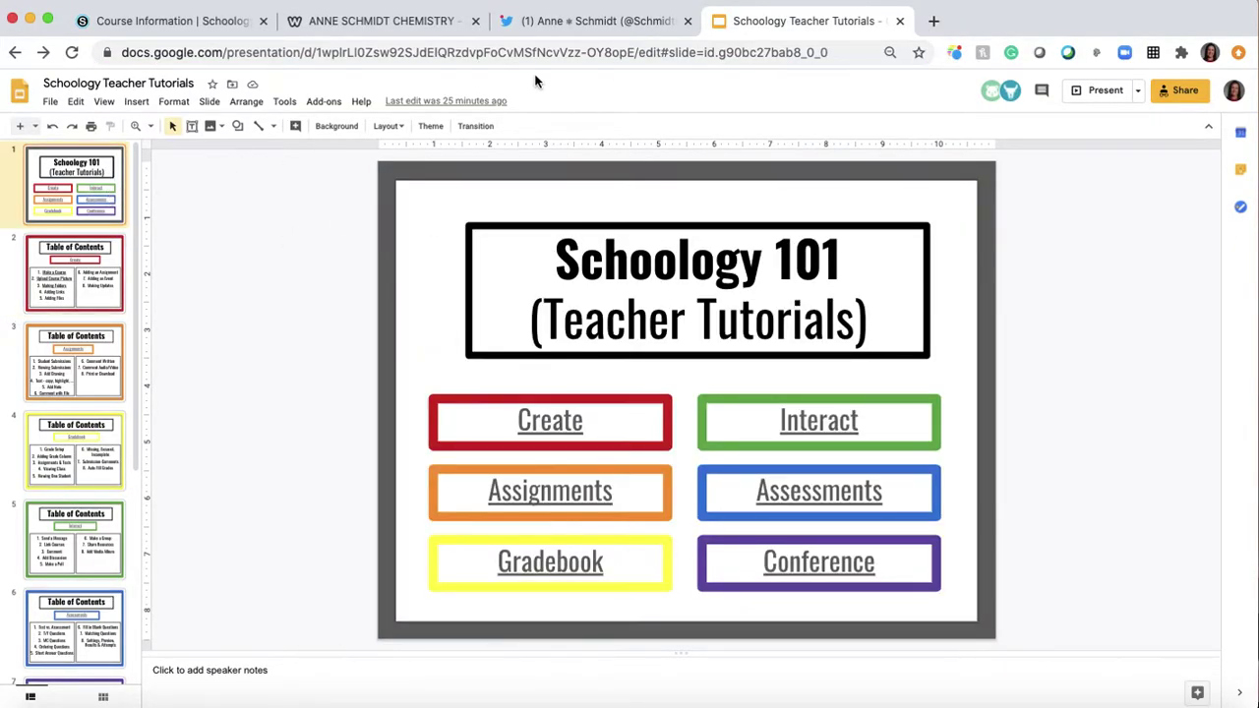
pyautogui.click(459, 55)
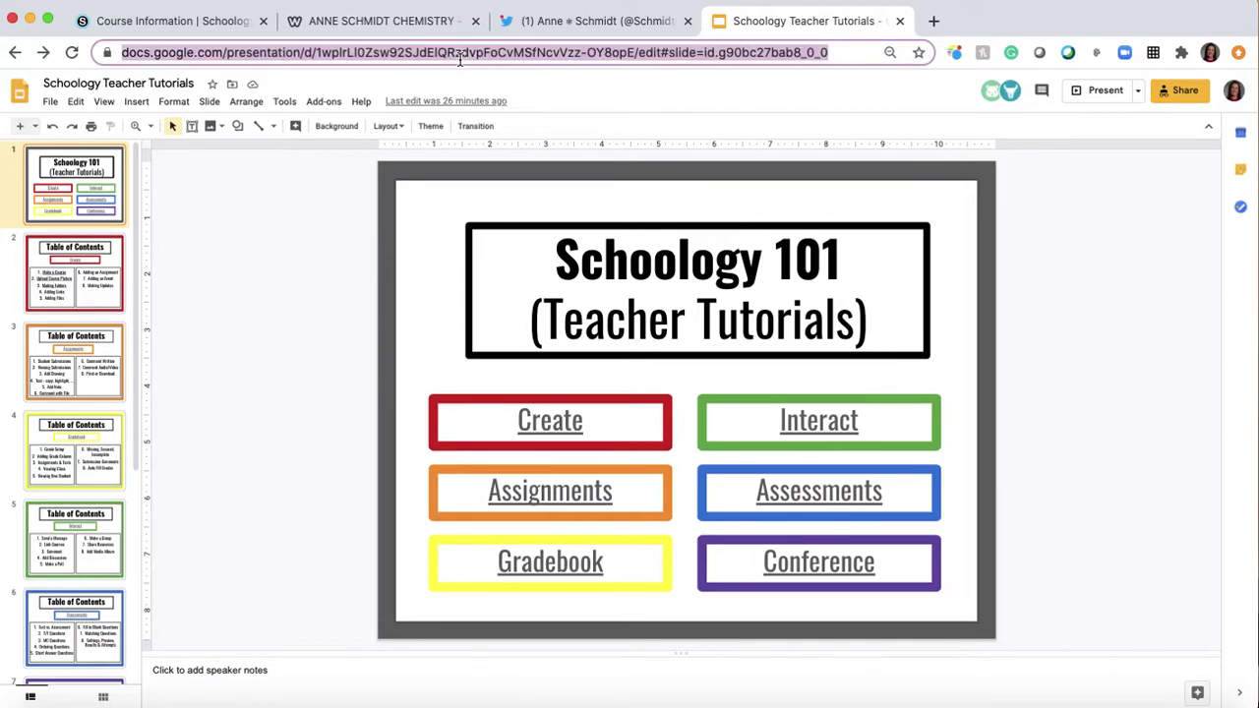
pyautogui.rightClick(460, 55)
pyautogui.click(492, 168)
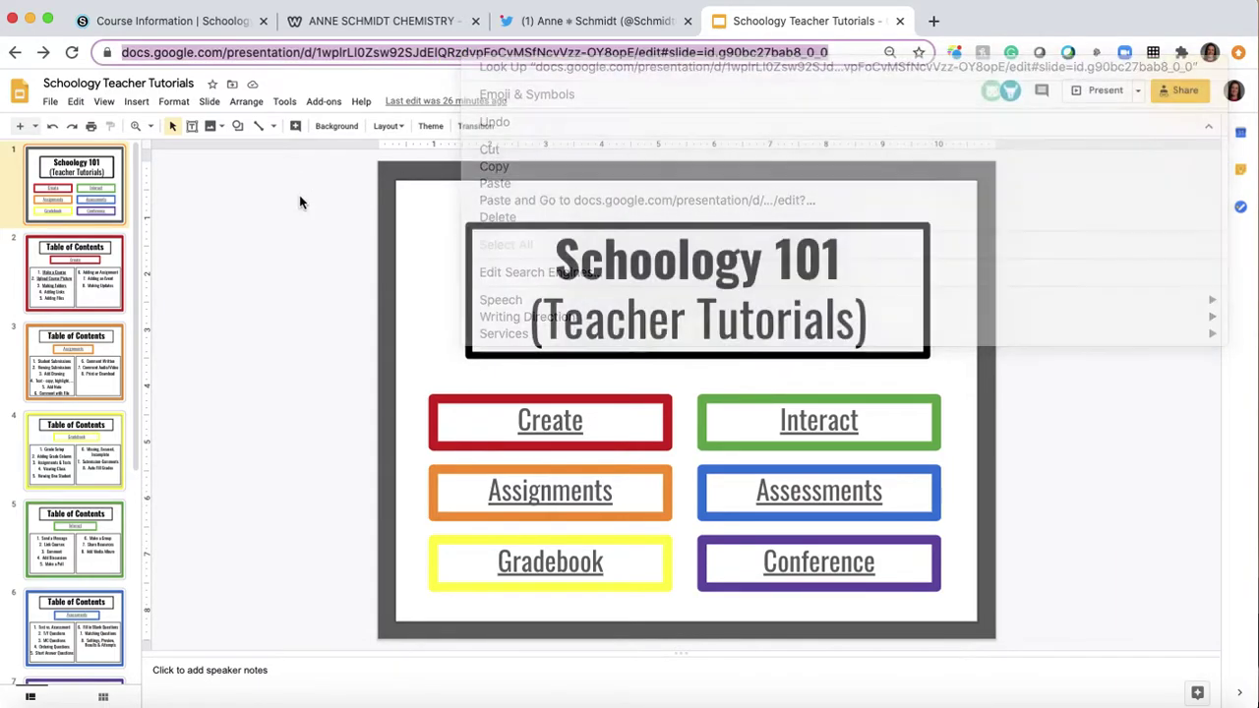
# Step: Copy the deck's shareable view link and return to the Schoology Course Information folder
pyautogui.click(1182, 89)
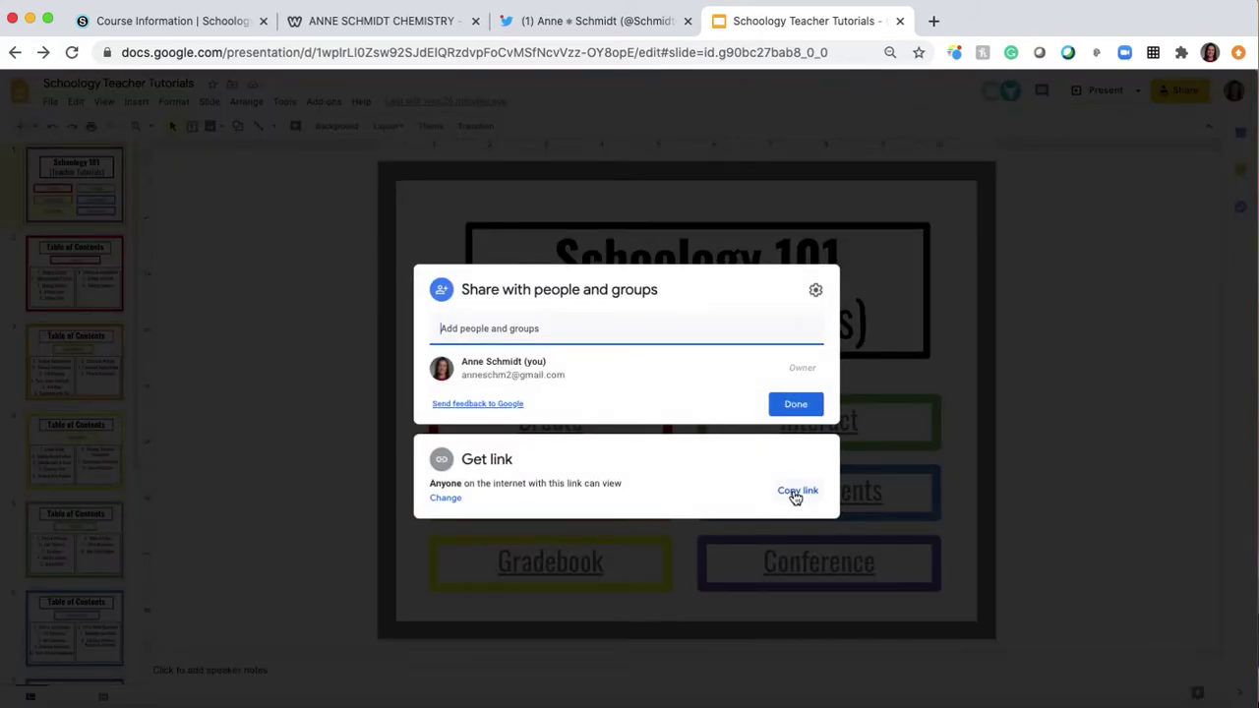
pyautogui.click(795, 495)
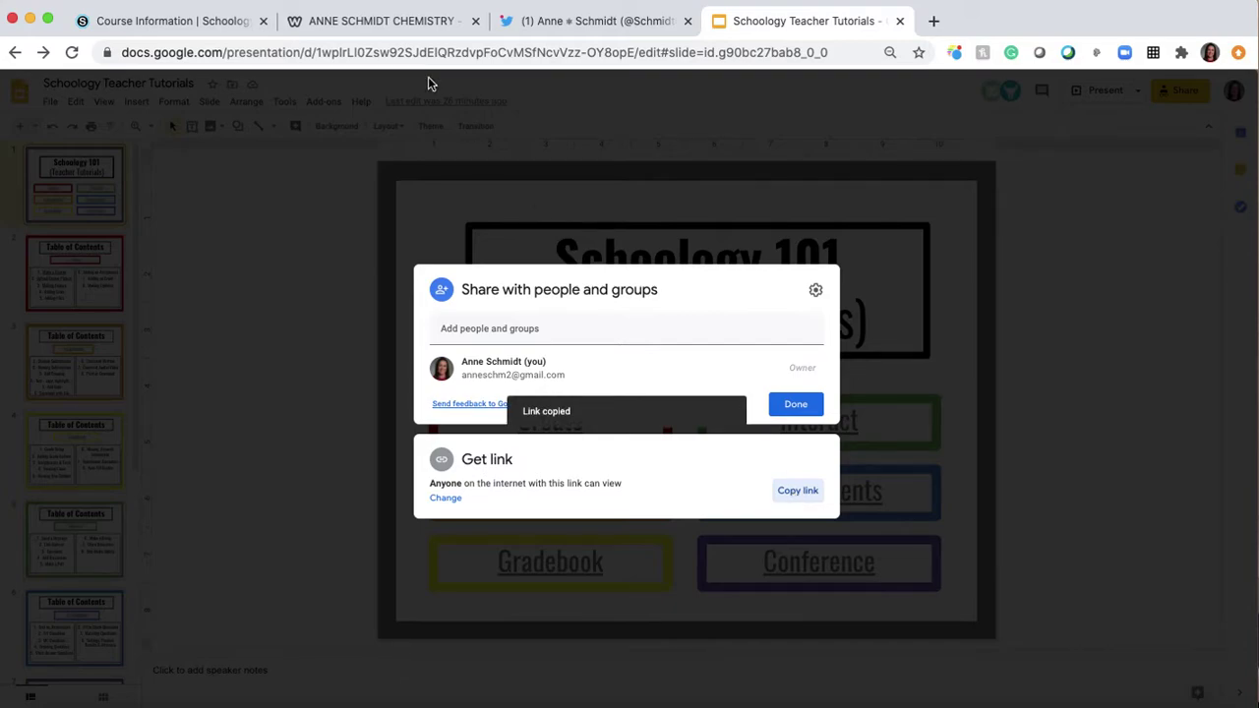
pyautogui.click(330, 197)
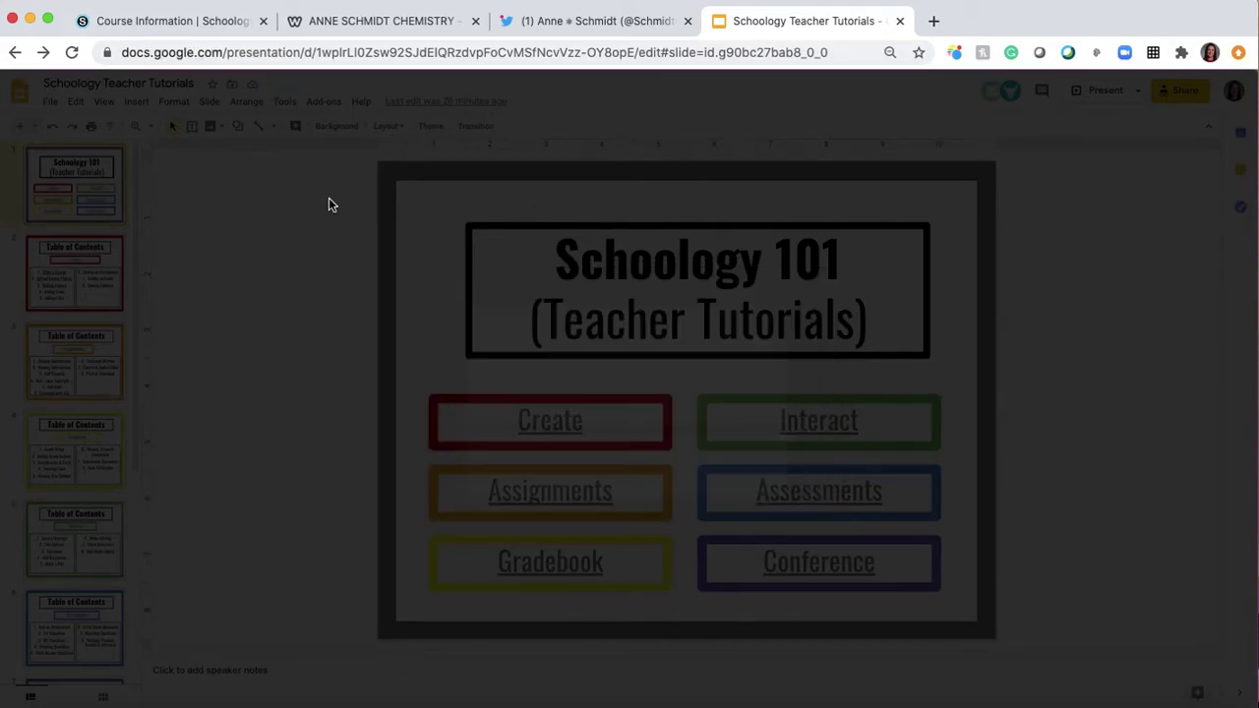
pyautogui.click(203, 24)
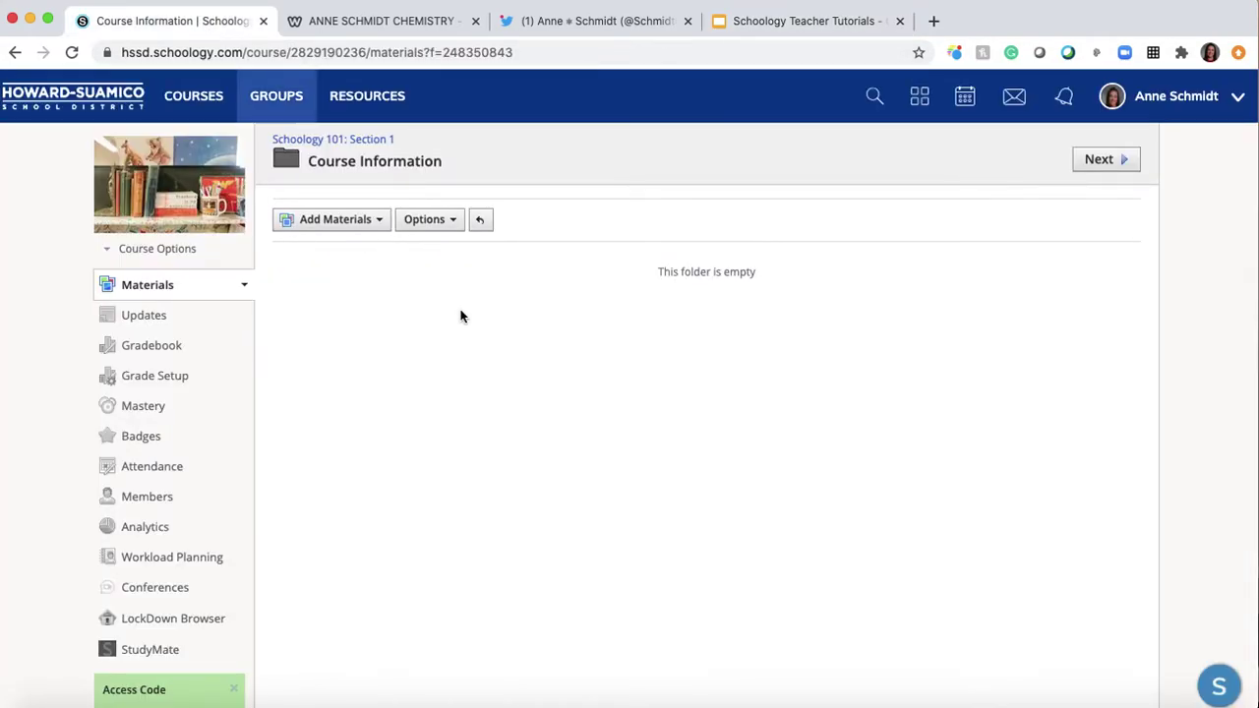
# Step: Start a new link item in Course Information and paste the Google Slides URL
pyautogui.click(377, 224)
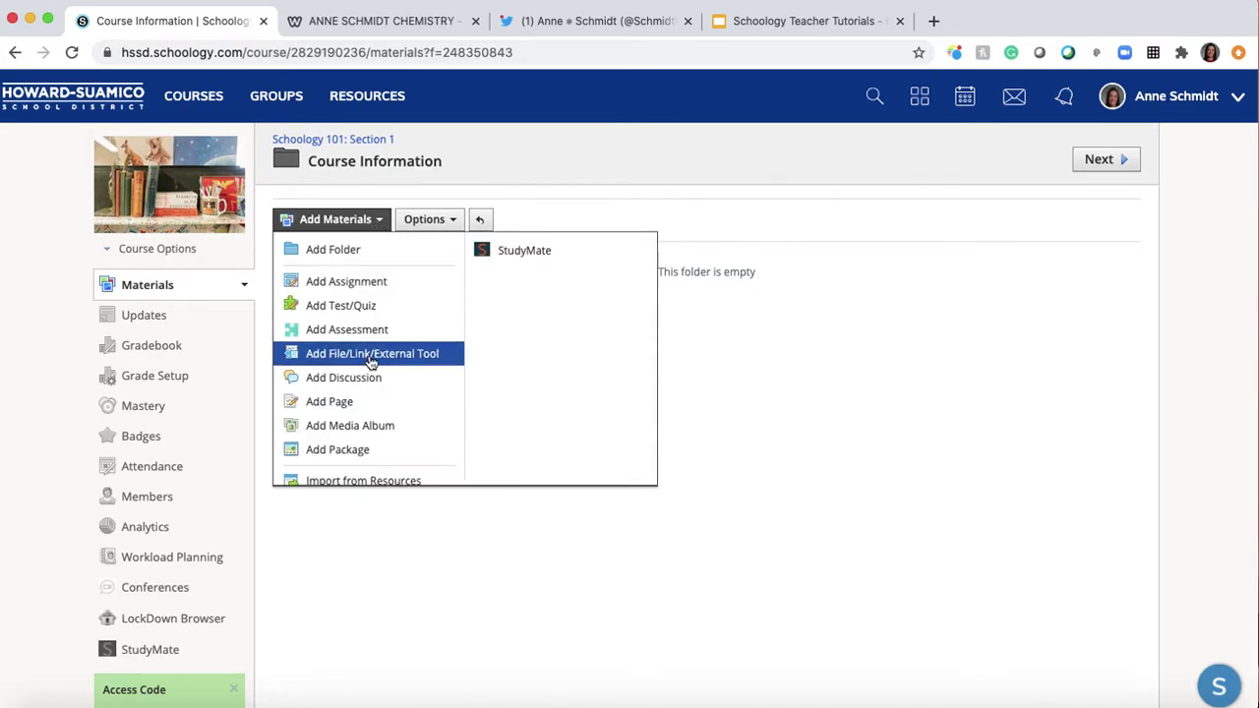
pyautogui.click(371, 362)
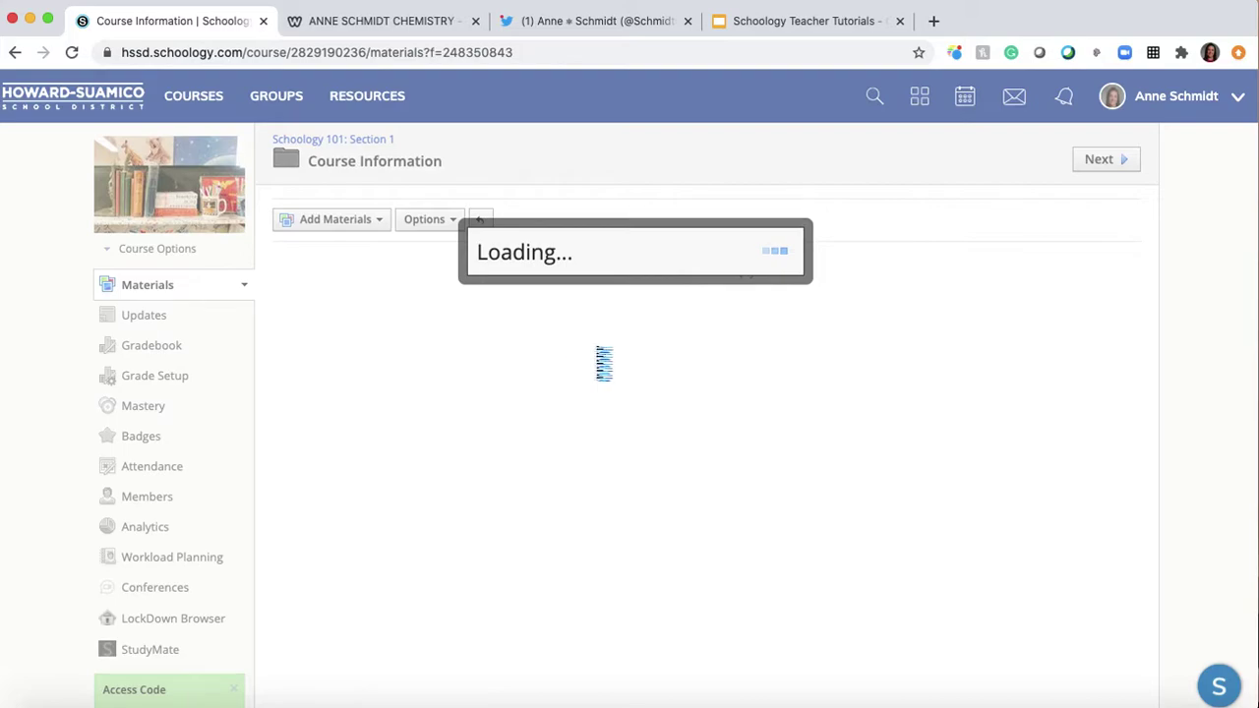
pyautogui.click(655, 277)
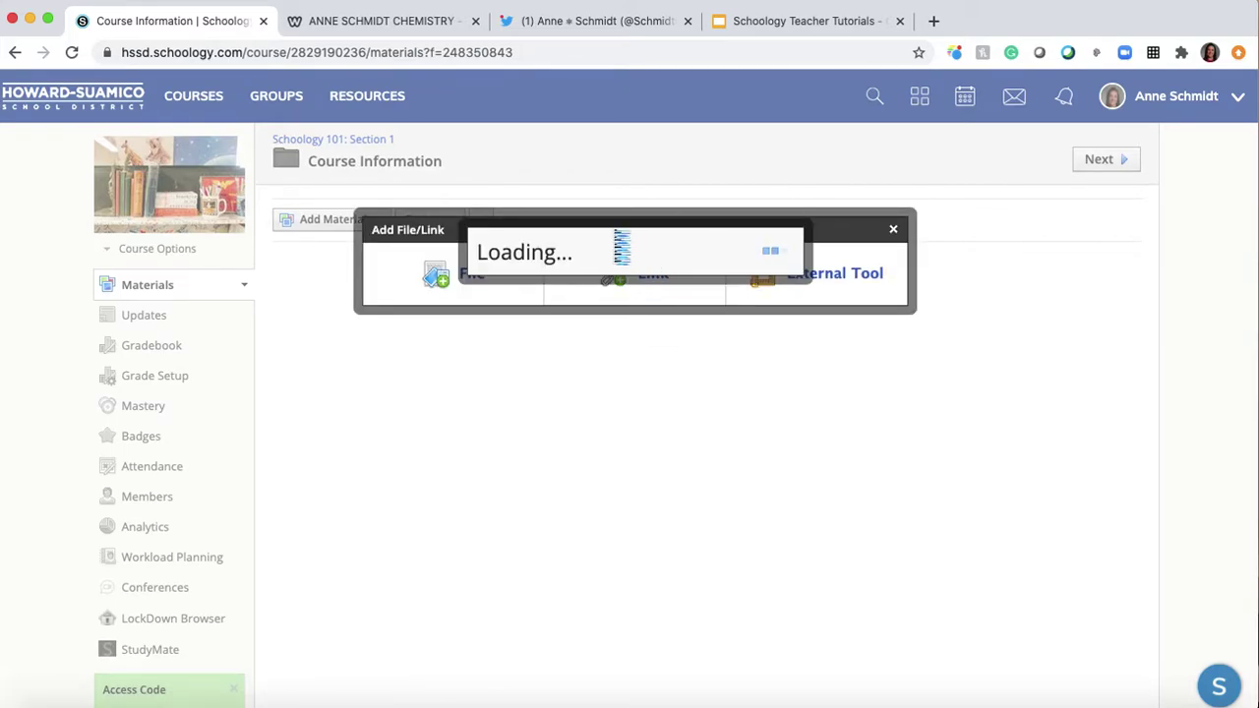
pyautogui.click(614, 236)
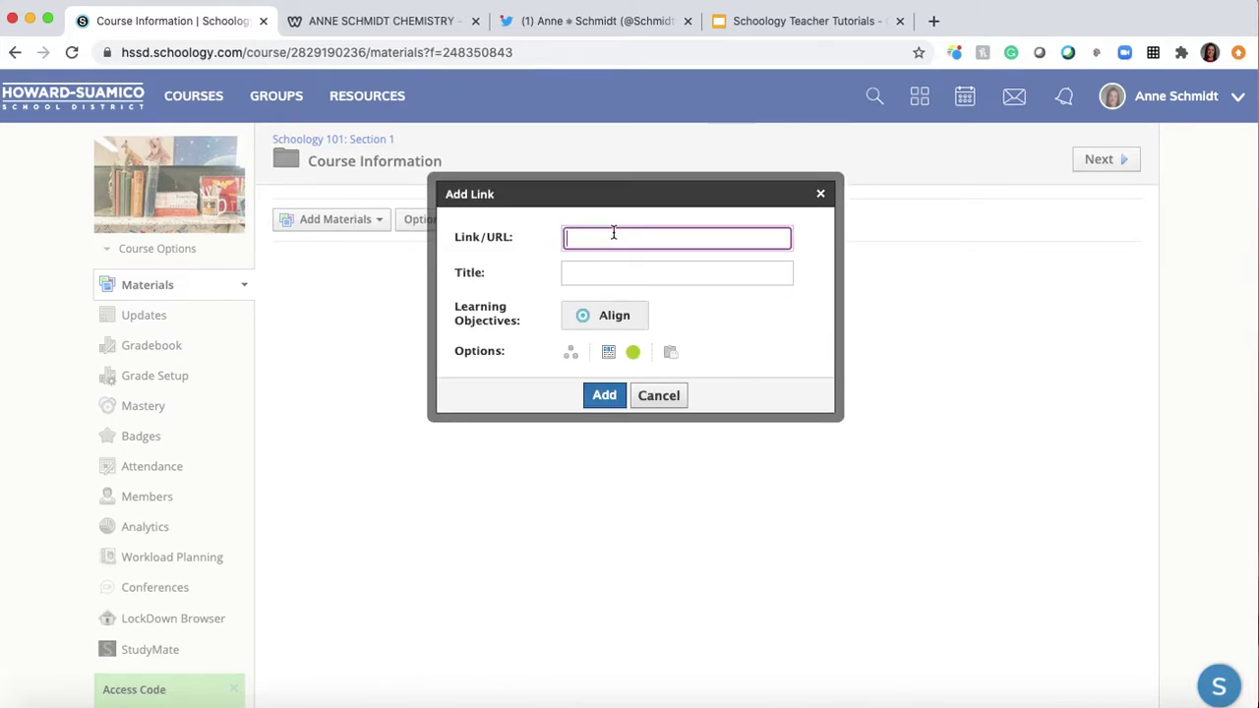
pyautogui.press('super+v')
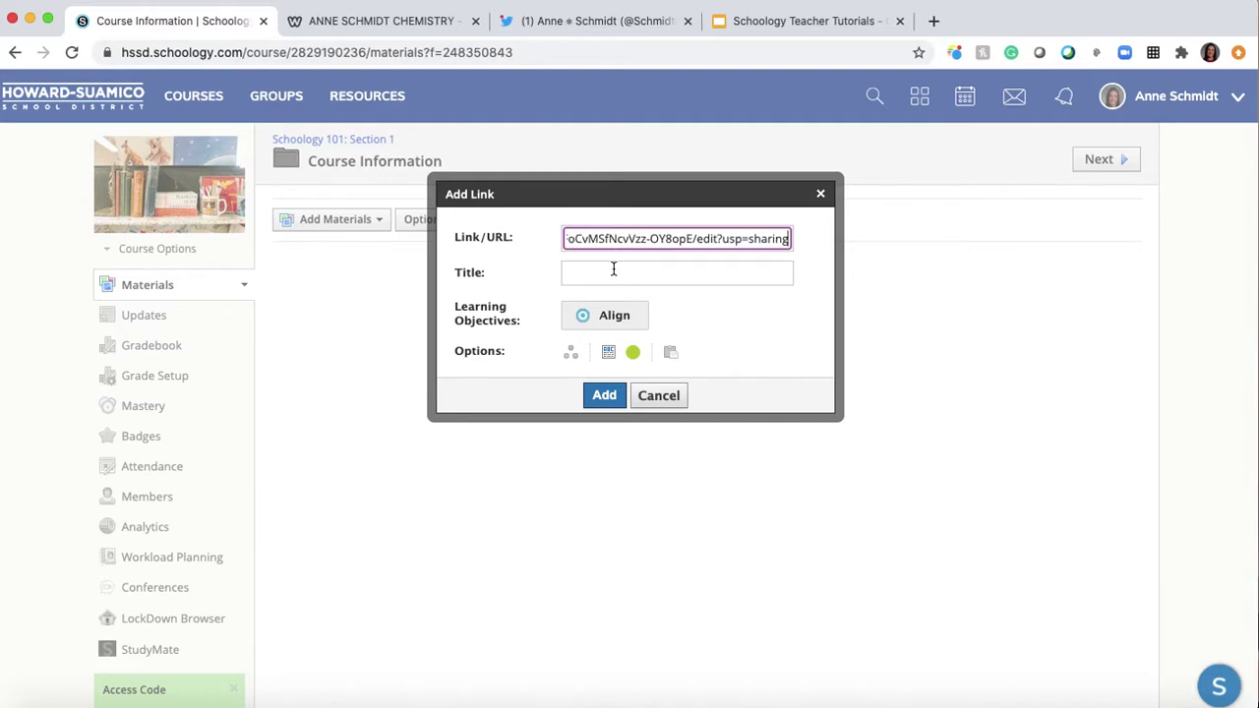
# Step: Title the link 'Schoology 101 Presentation' and switch on individual assignment
pyautogui.click(613, 269)
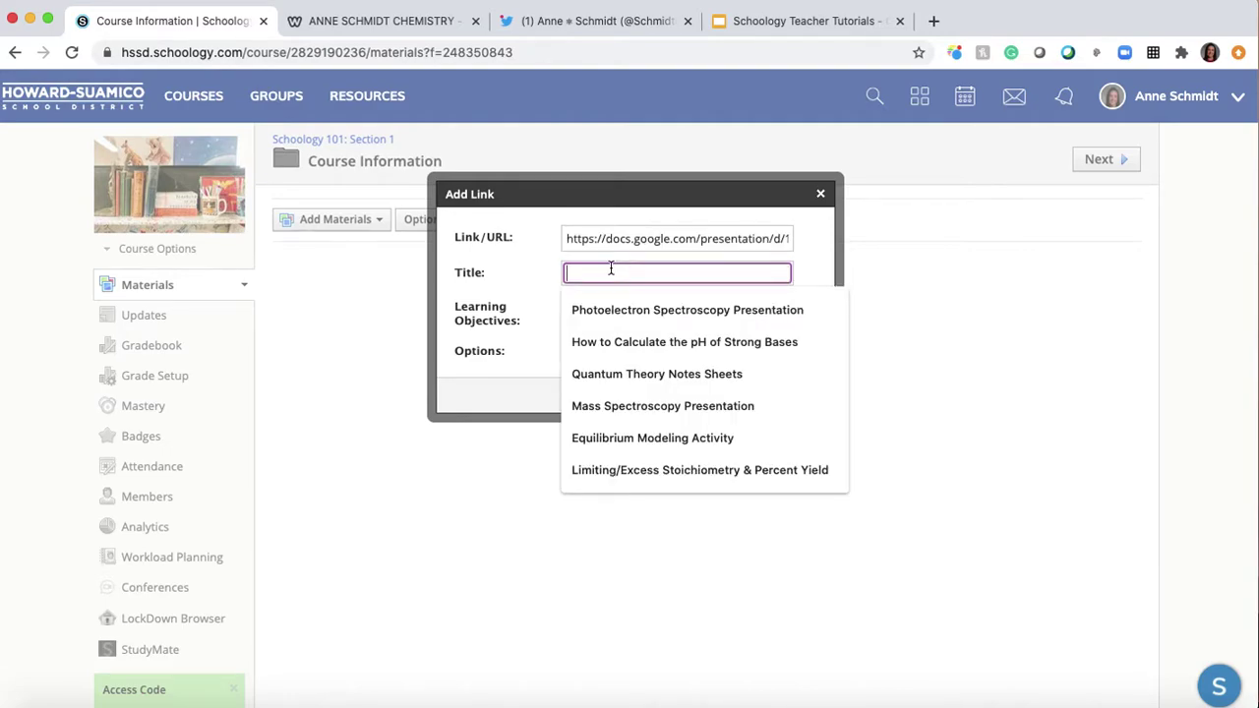
pyautogui.write('Schoology 101 Presentation')
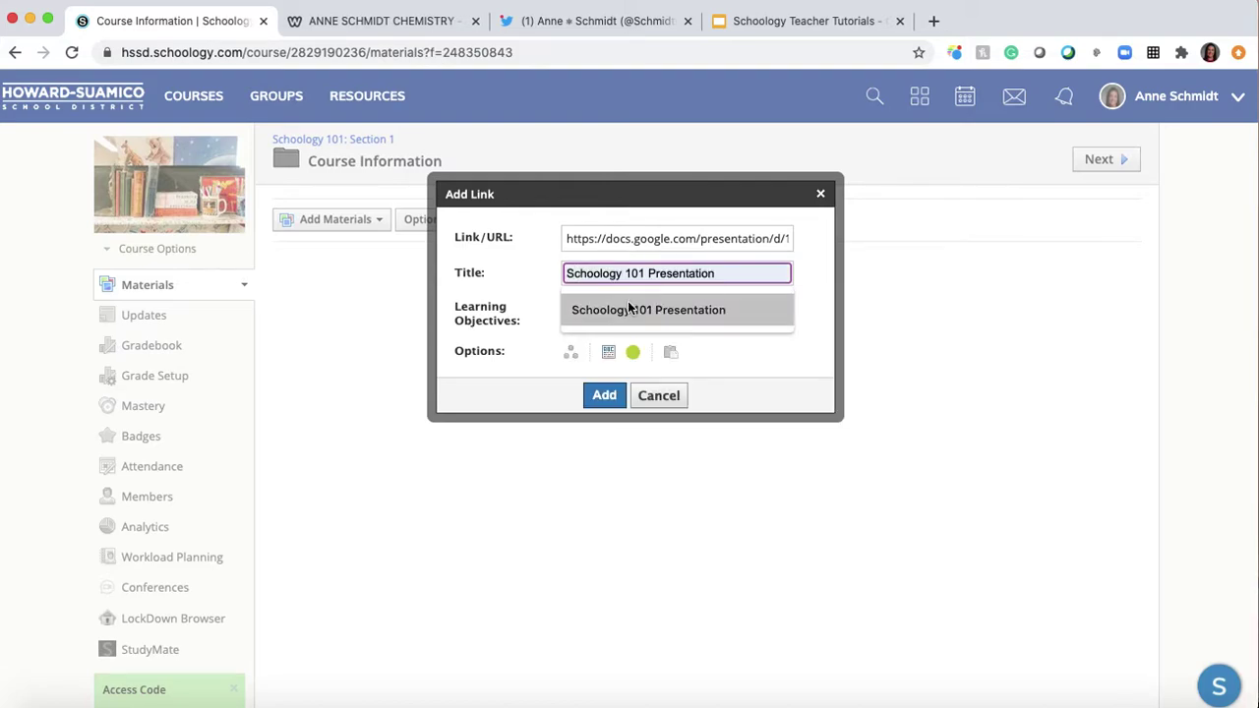
pyautogui.click(631, 311)
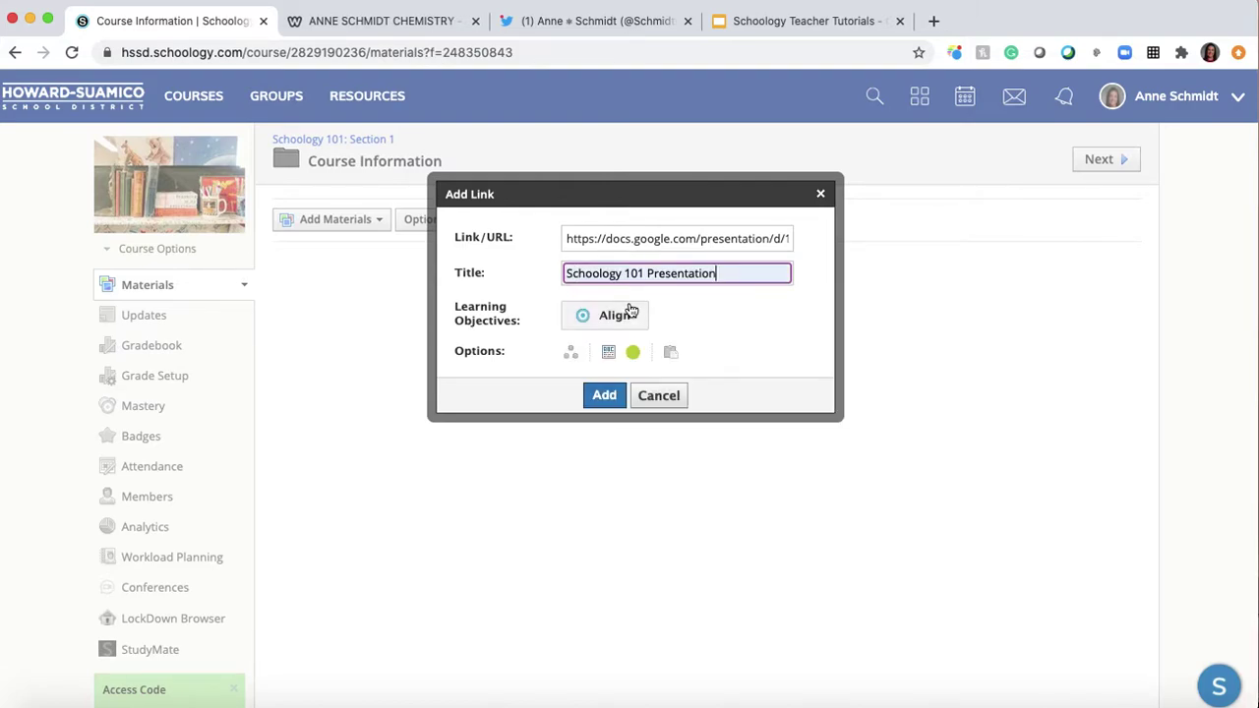
pyautogui.click(570, 359)
# Step: Review the link's individual assignment options and the list of courses to copy it into
pyautogui.click(603, 300)
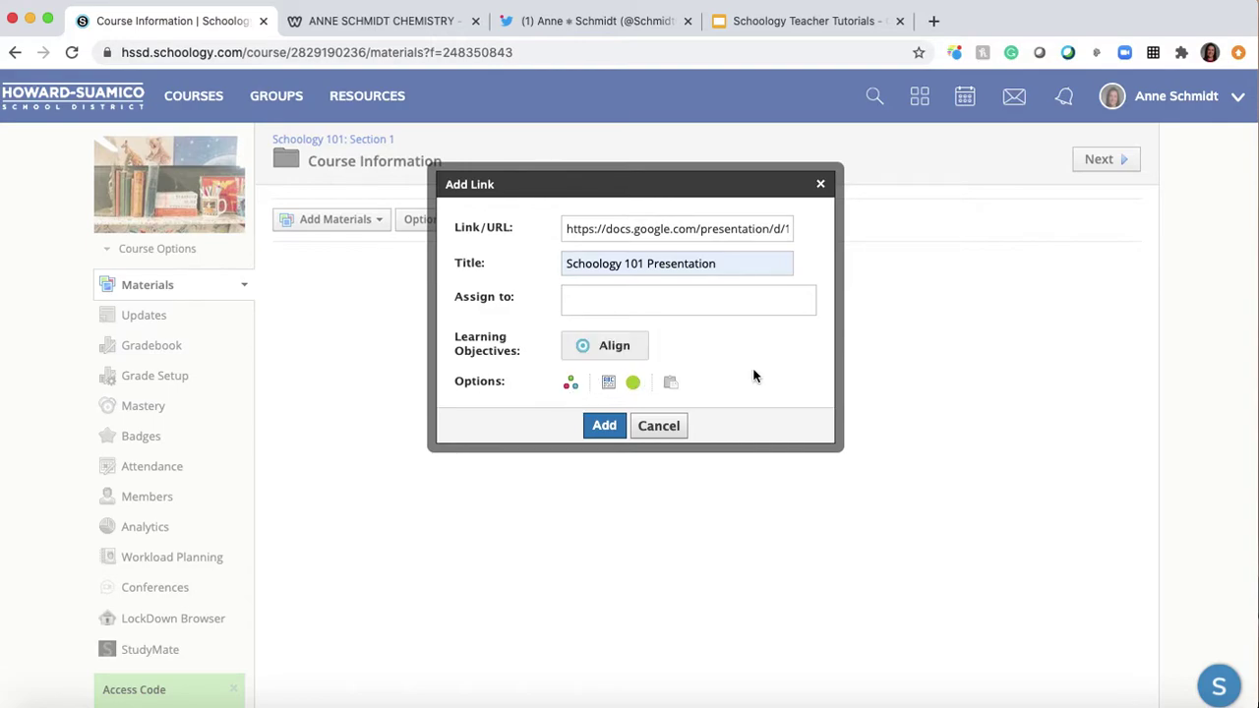
pyautogui.click(573, 389)
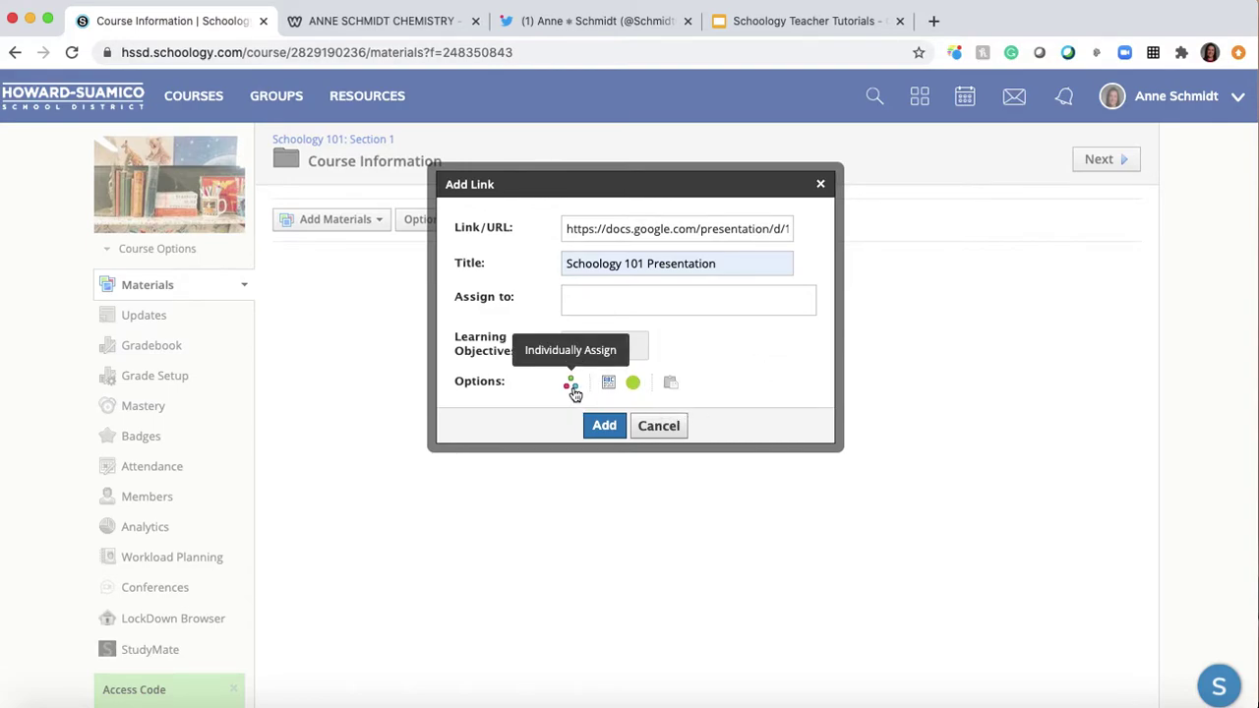
pyautogui.click(674, 390)
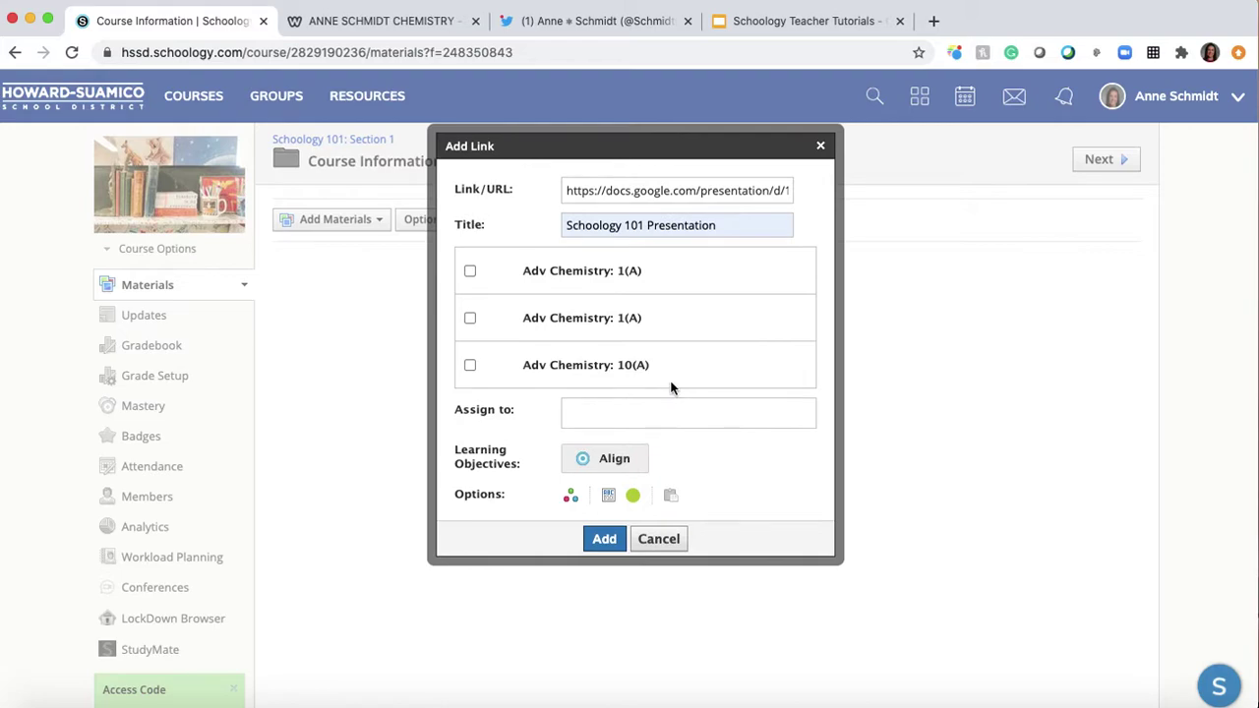
pyautogui.scroll(-3, 534, 326)
pyautogui.scroll(-2, 535, 326)
pyautogui.scroll(4, 534, 326)
pyautogui.scroll(-2, 574, 333)
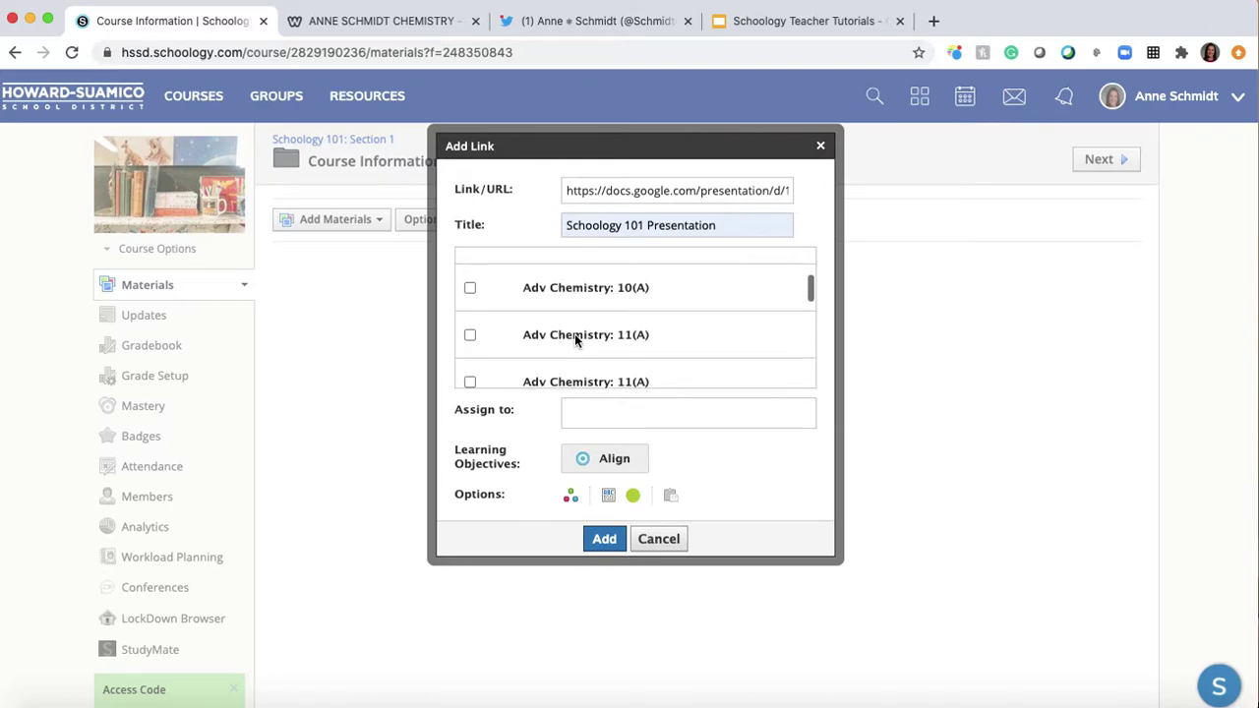
pyautogui.scroll(-1, 574, 333)
pyautogui.scroll(4, 574, 333)
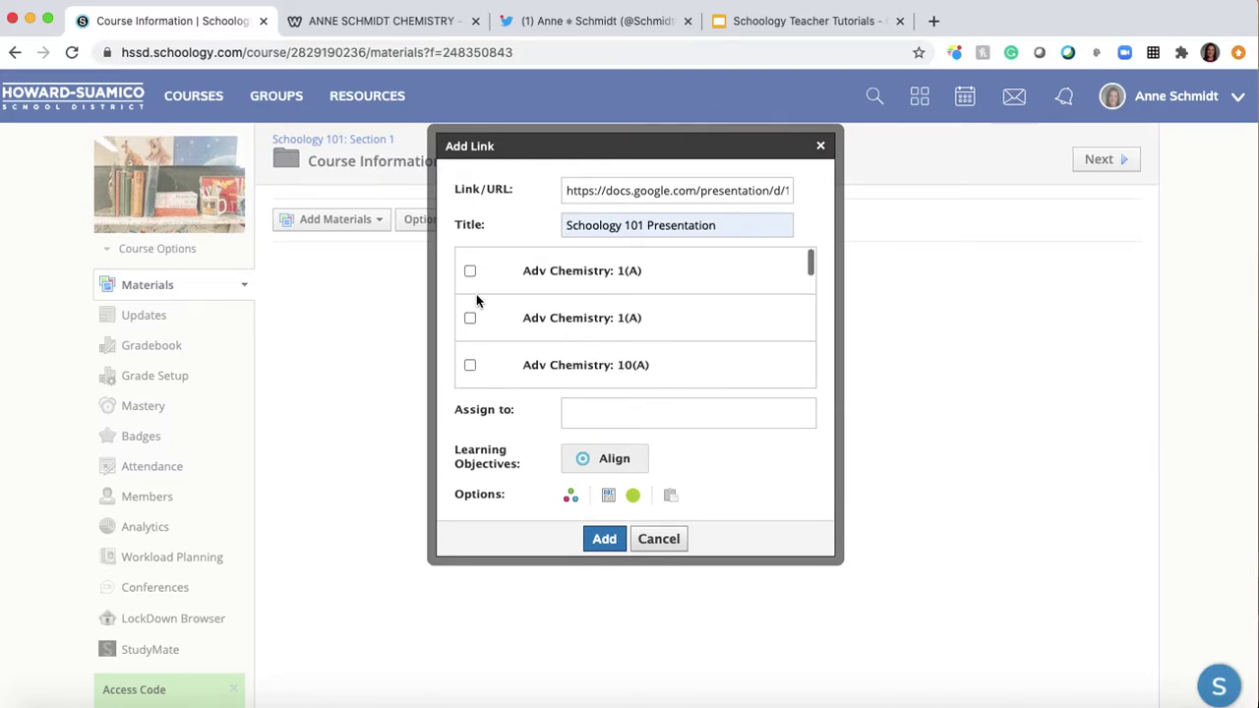
# Step: Keep the link published, not copied to Adv Chemistry 1(A), and add it to the folder
pyautogui.click(471, 271)
pyautogui.click(612, 306)
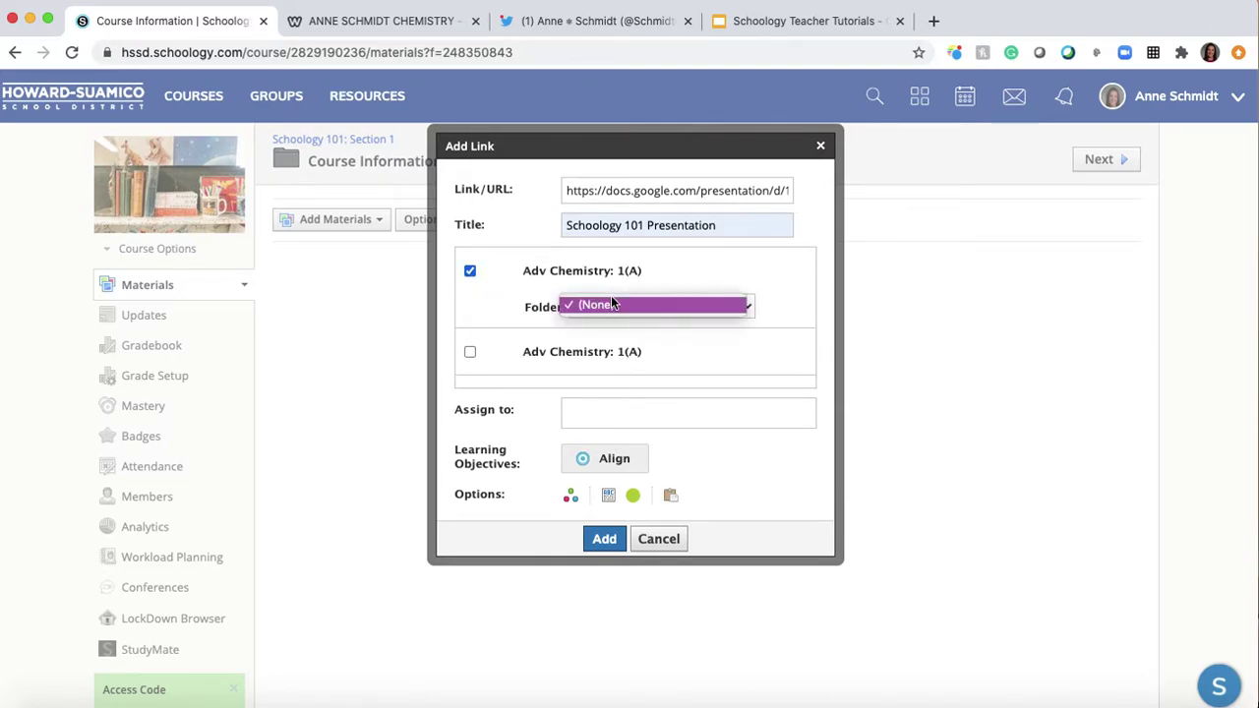
pyautogui.click(468, 273)
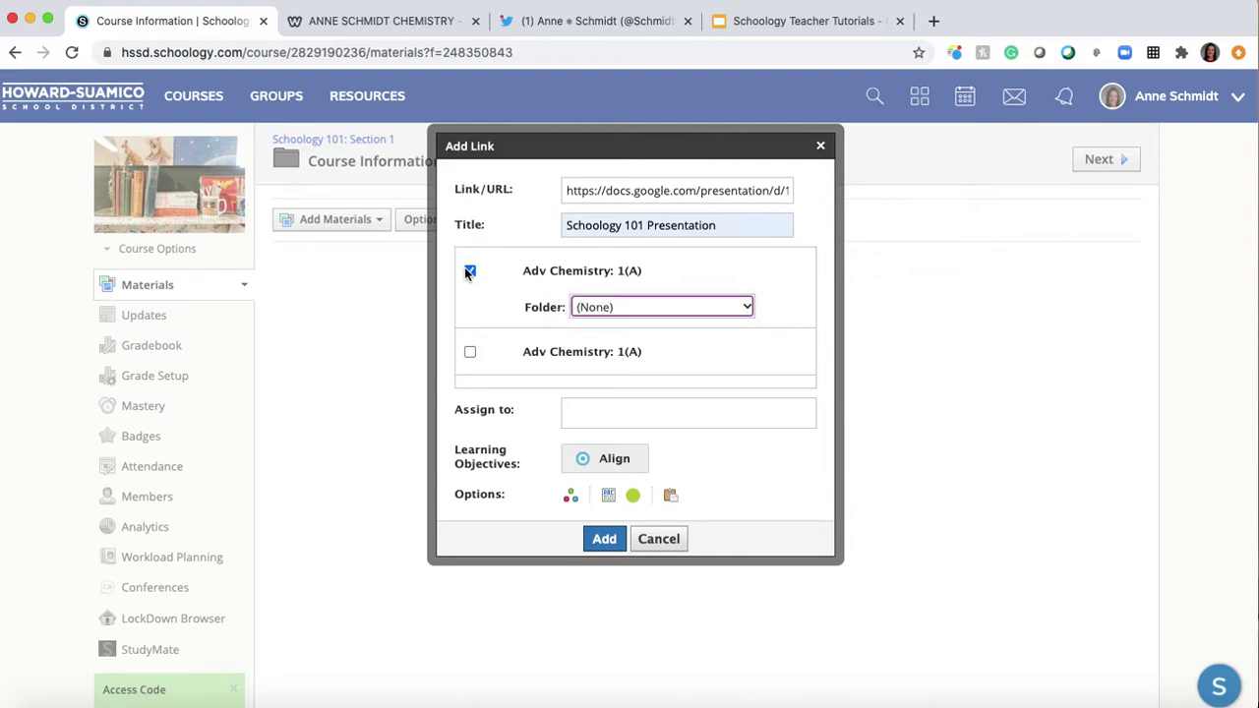
pyautogui.click(635, 497)
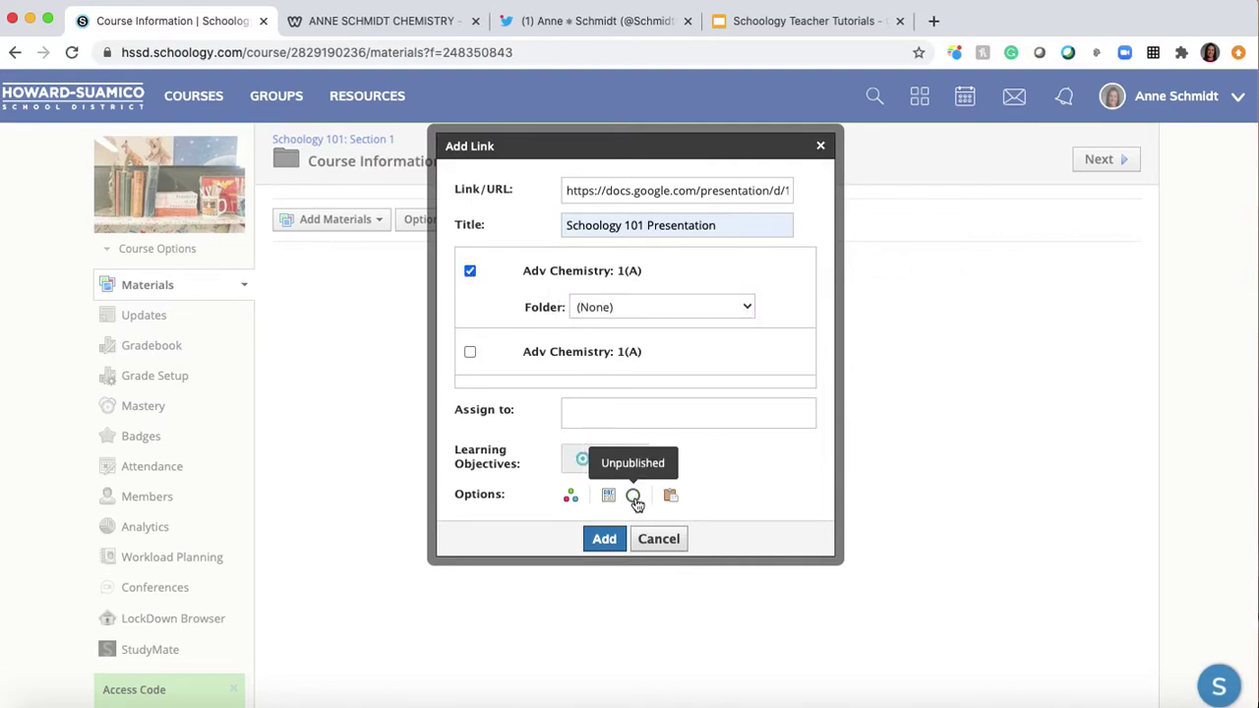
pyautogui.click(634, 497)
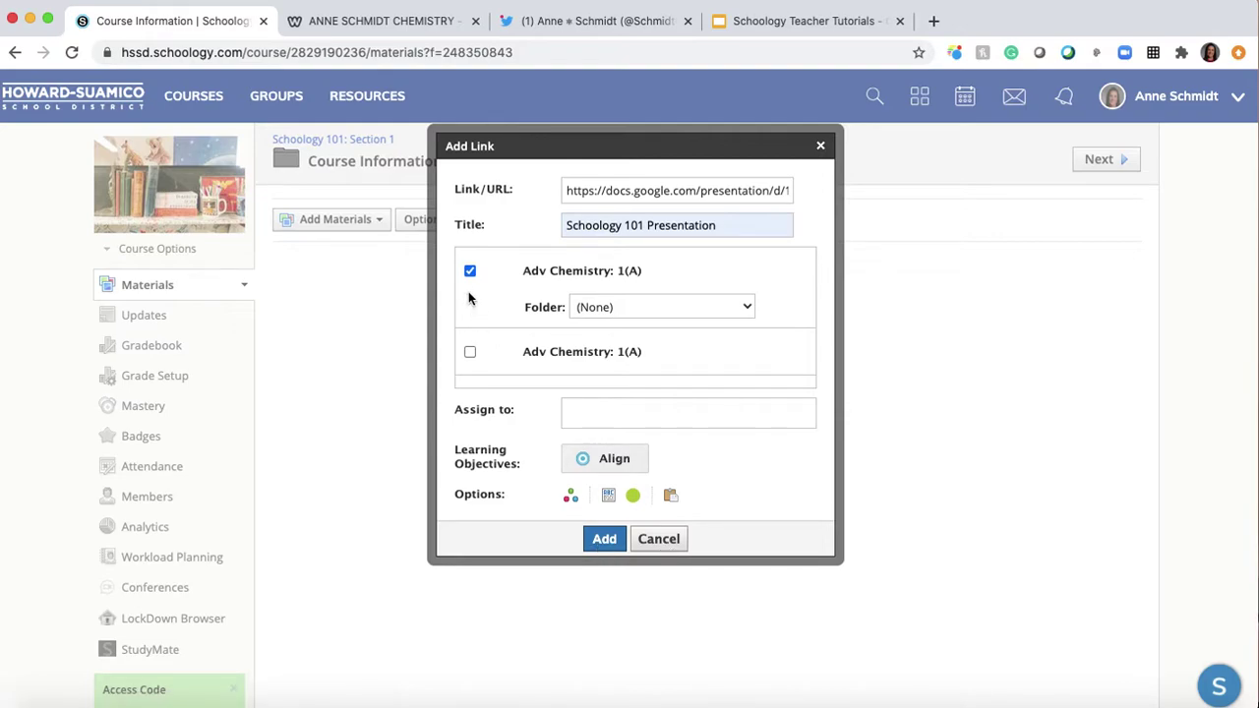
pyautogui.click(469, 270)
pyautogui.click(604, 541)
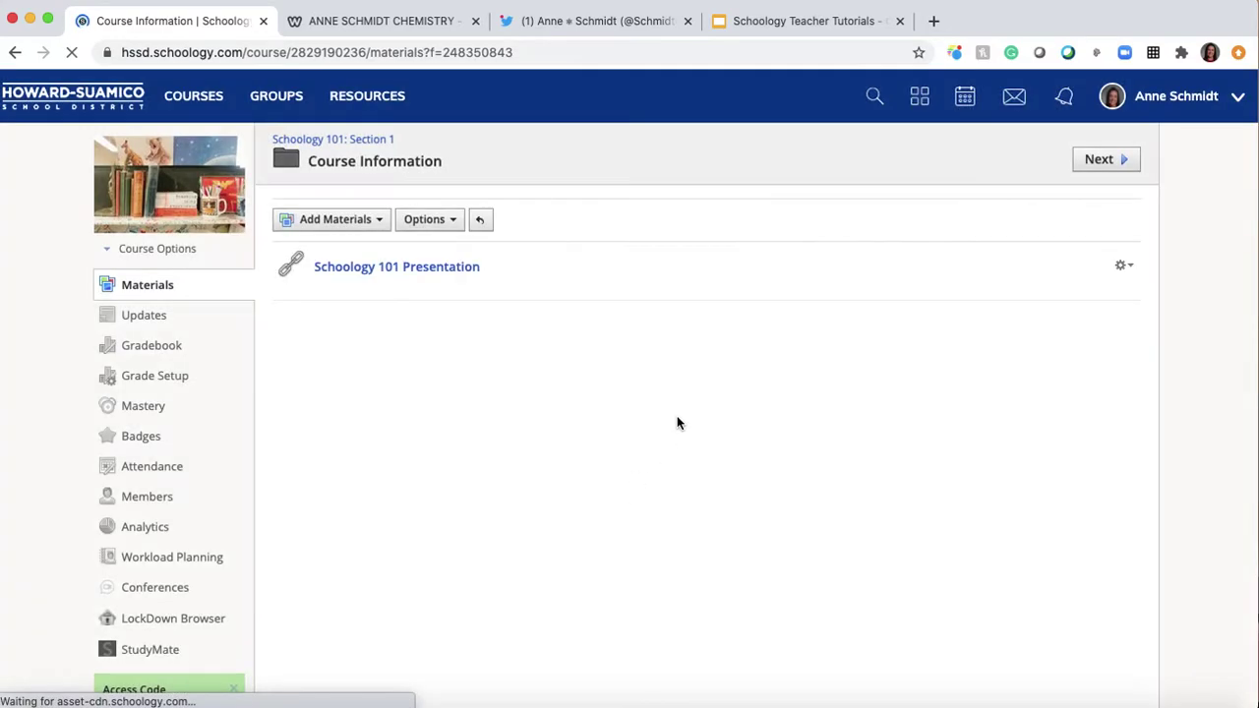
# Step: Open the Schoology 101 Presentation link's editor and close it without changes
pyautogui.click(1121, 268)
pyautogui.click(1121, 268)
pyautogui.click(1137, 275)
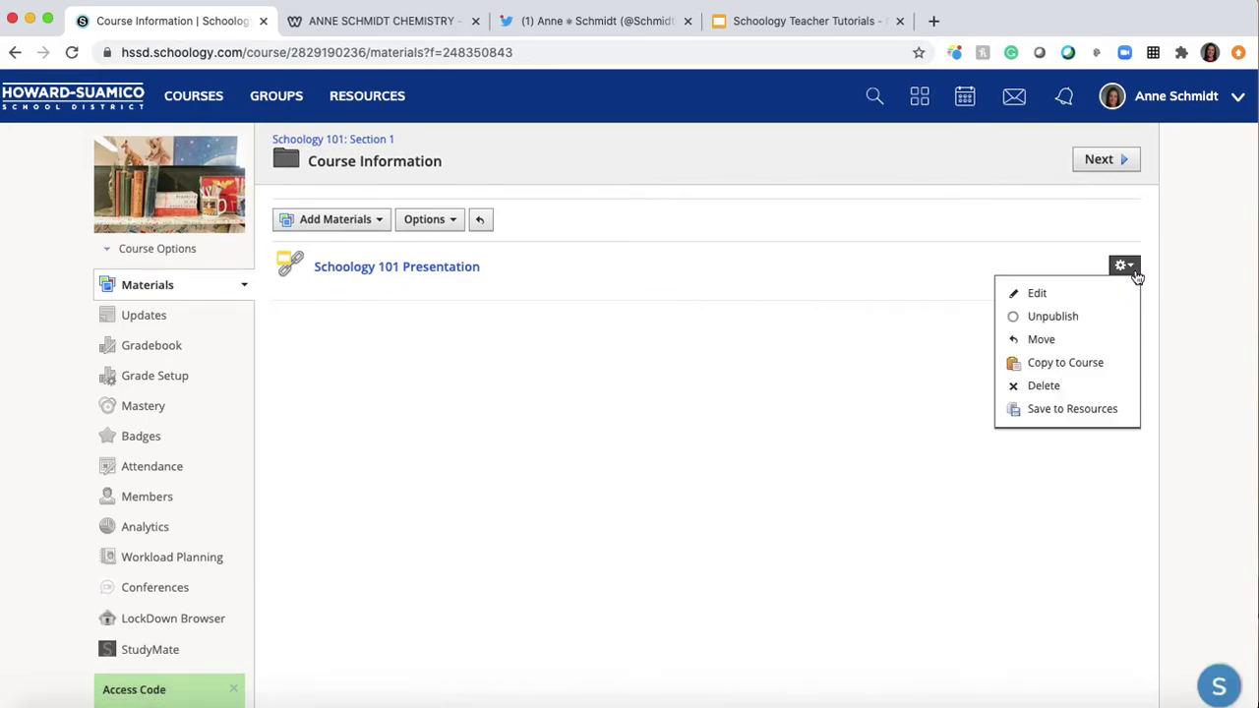
pyautogui.click(1084, 293)
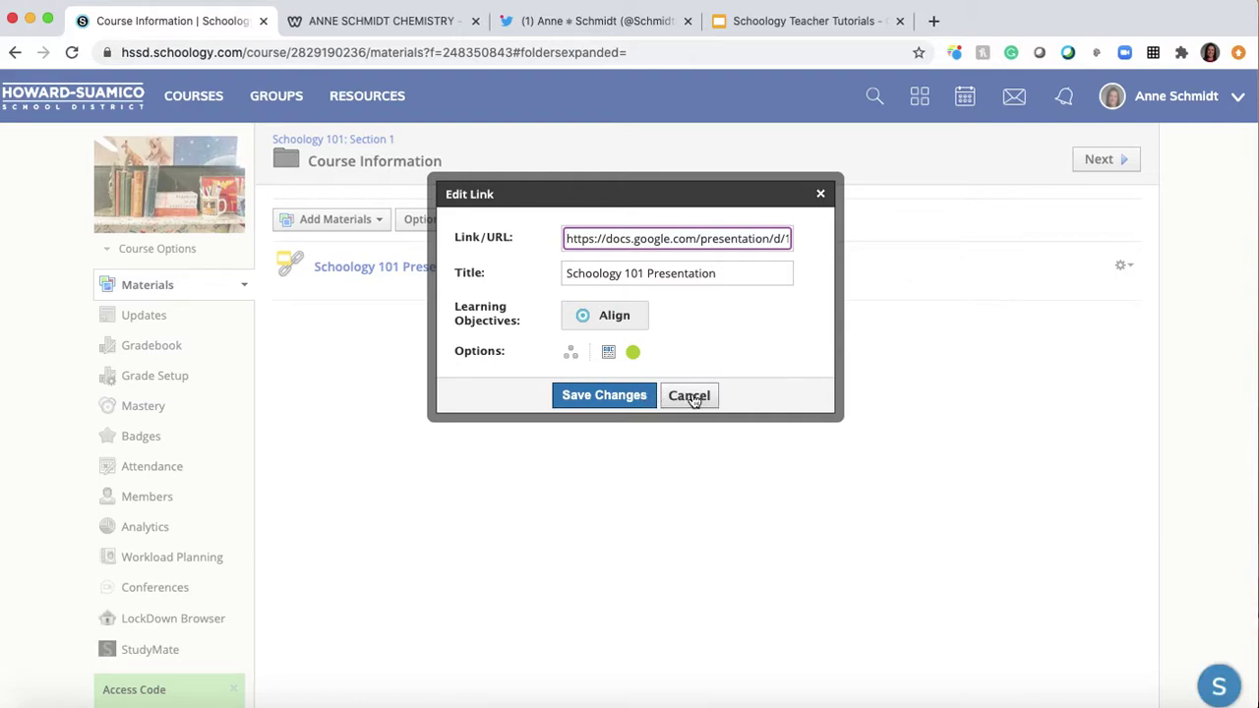
pyautogui.click(695, 399)
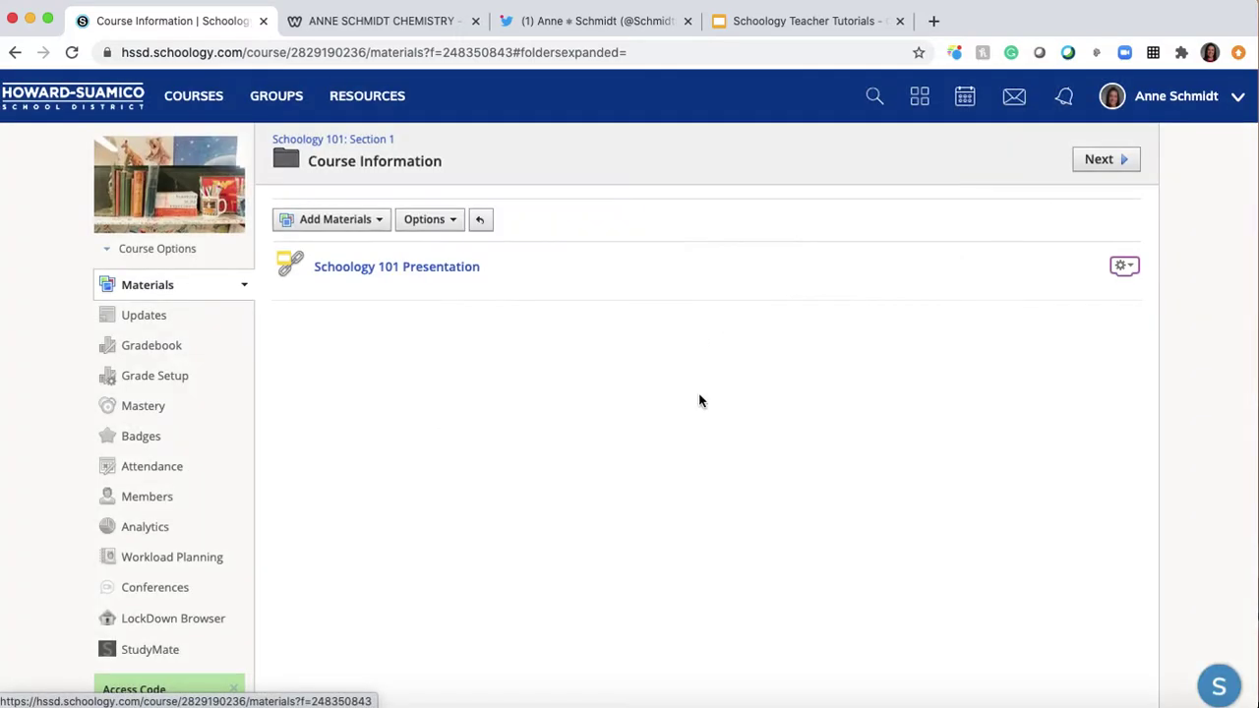
# Step: Cancel copying and moving the presentation item, then return to the course Materials list
pyautogui.click(1125, 267)
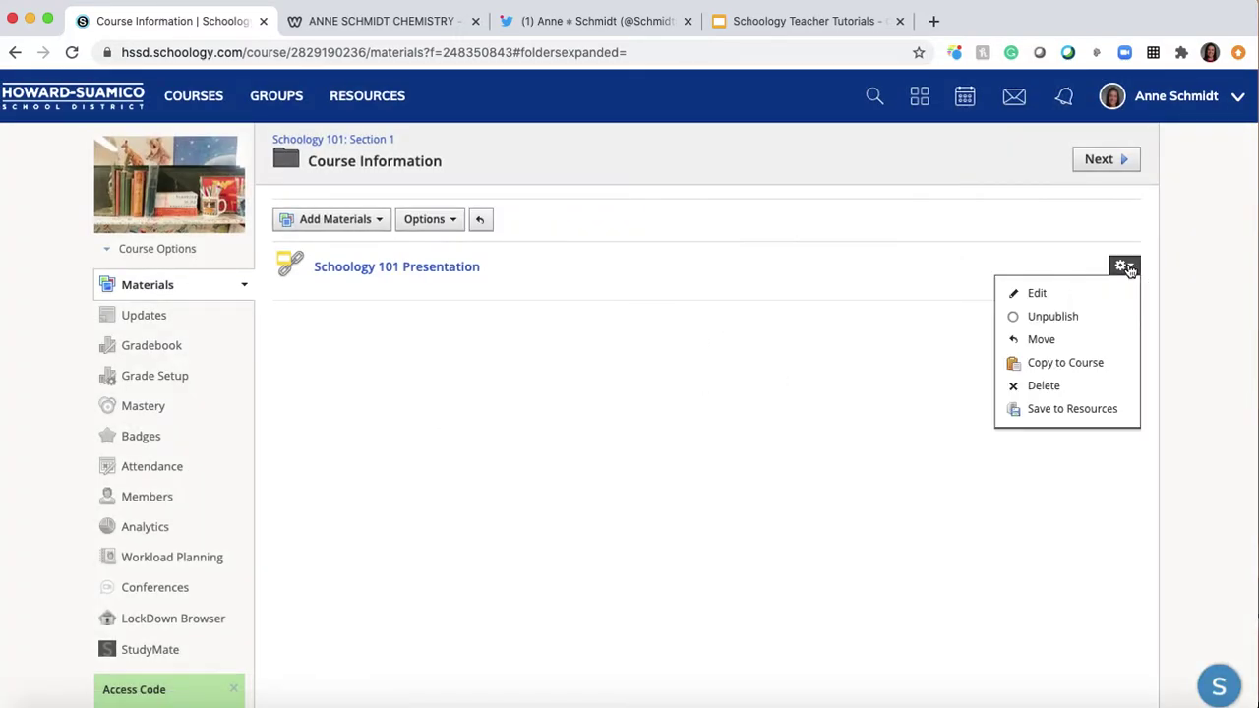
pyautogui.click(1072, 366)
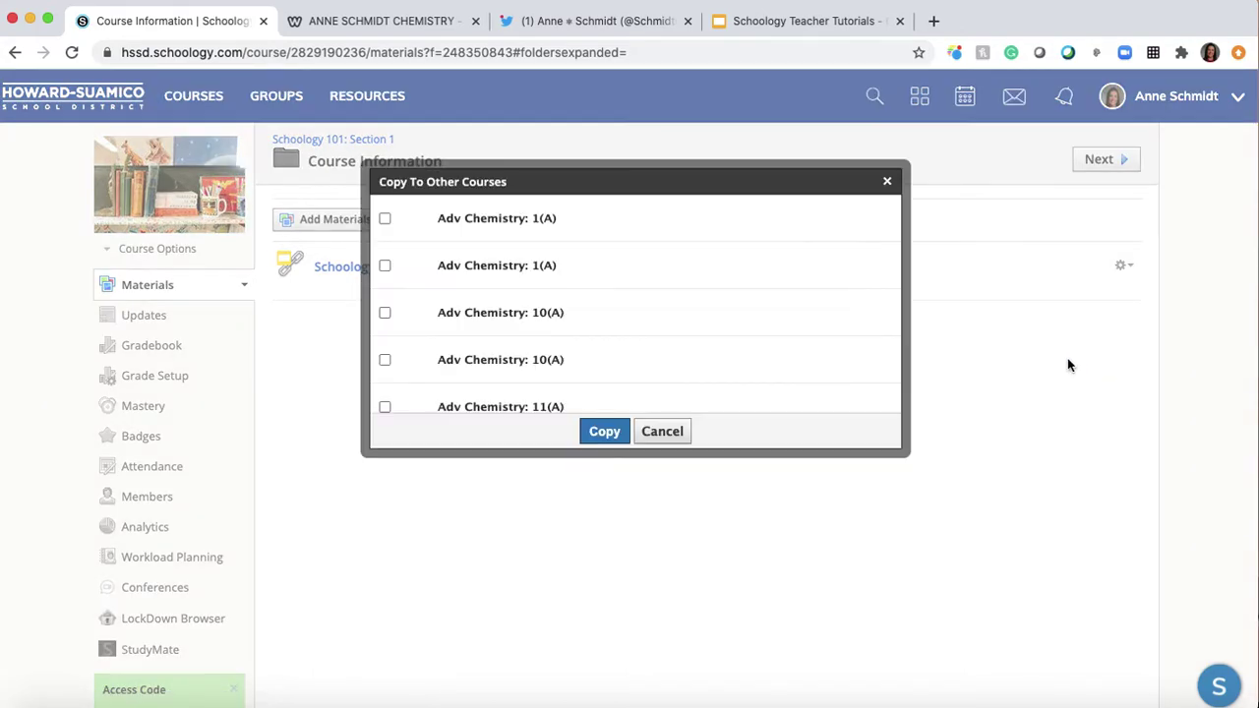
pyautogui.click(683, 432)
pyautogui.click(1132, 266)
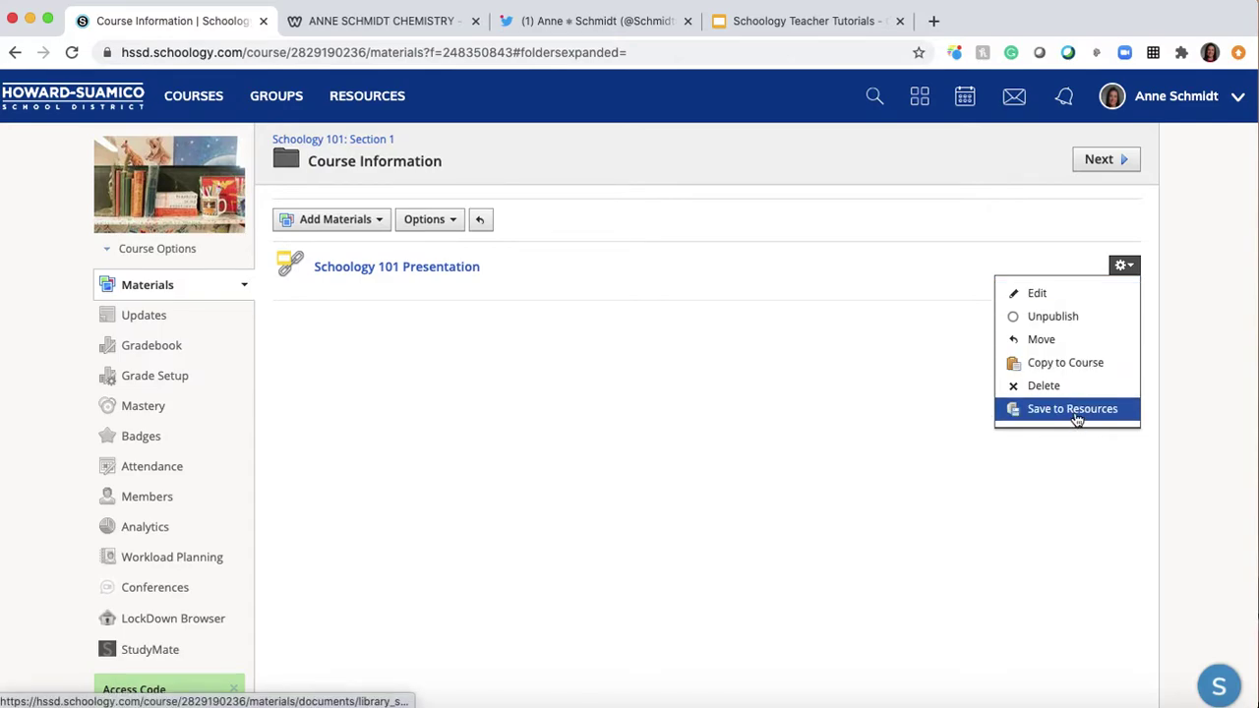
pyautogui.click(1041, 339)
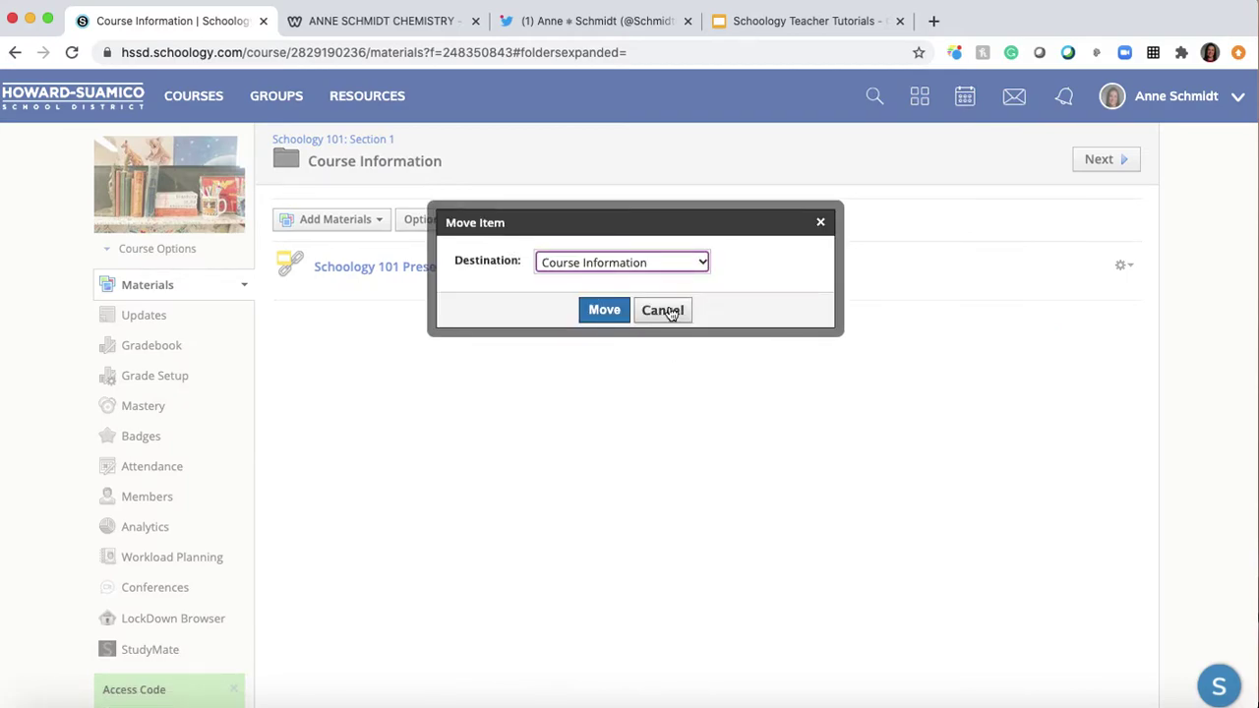
pyautogui.click(665, 311)
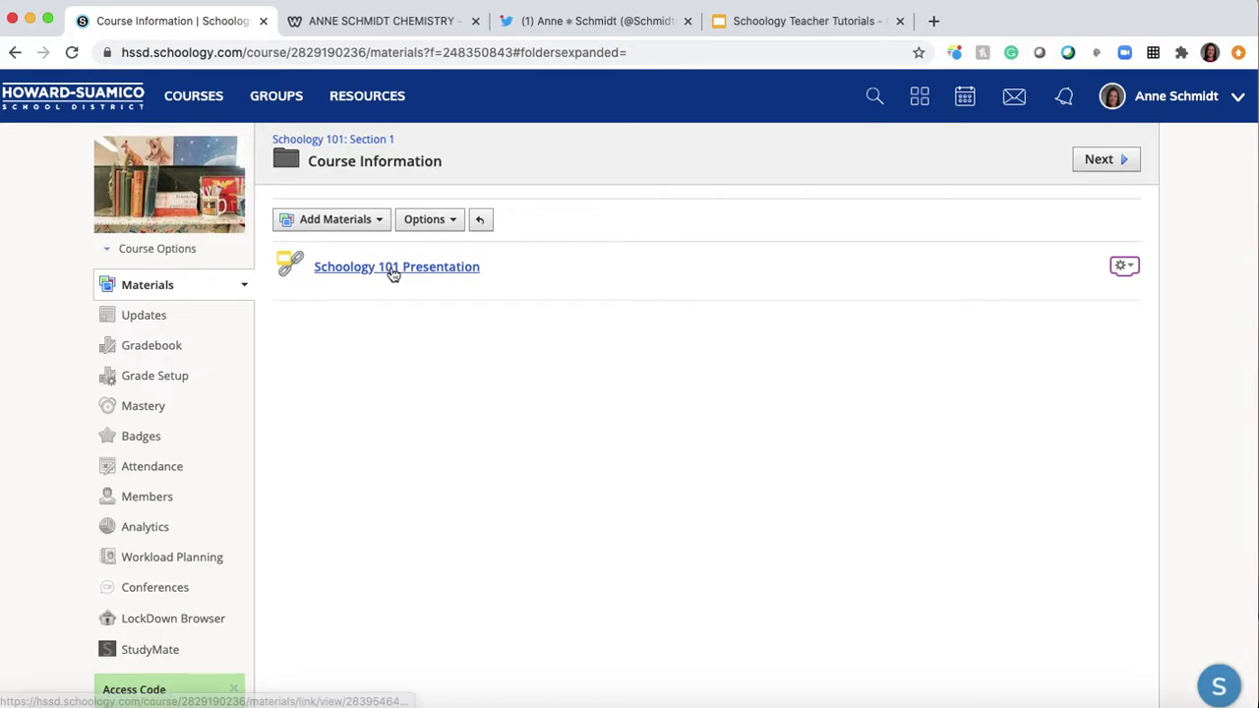
pyautogui.click(158, 286)
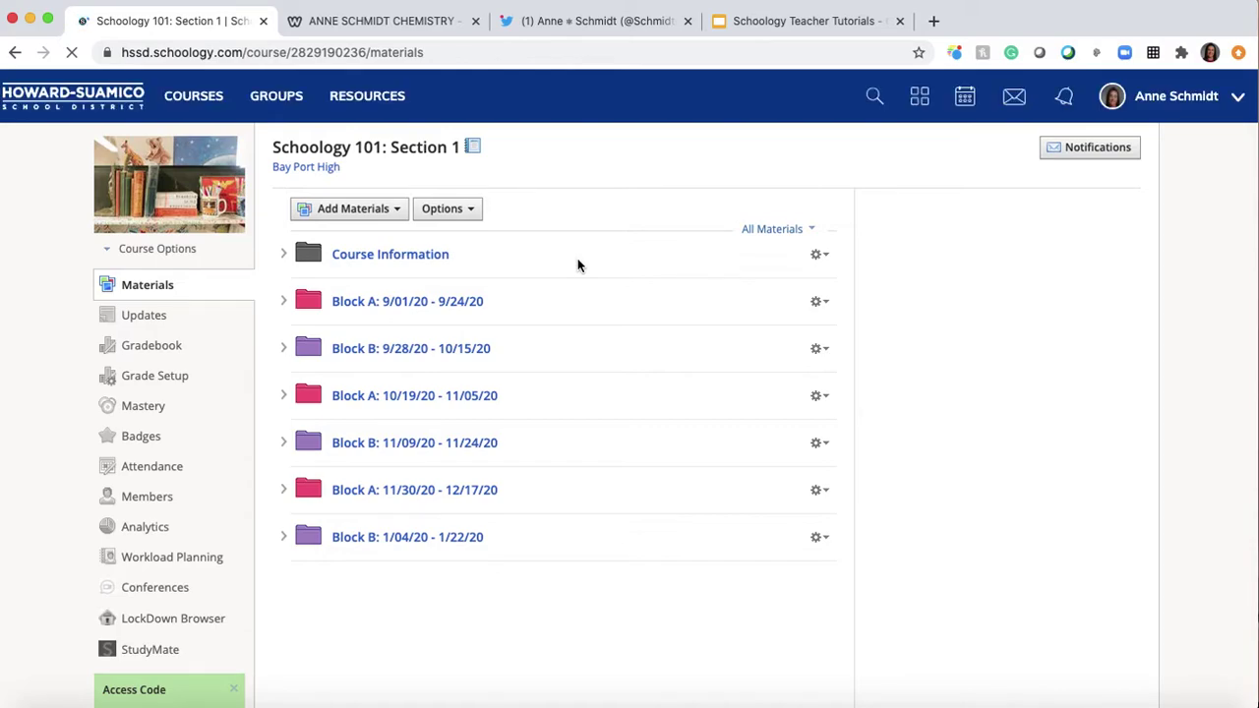
pyautogui.click(819, 257)
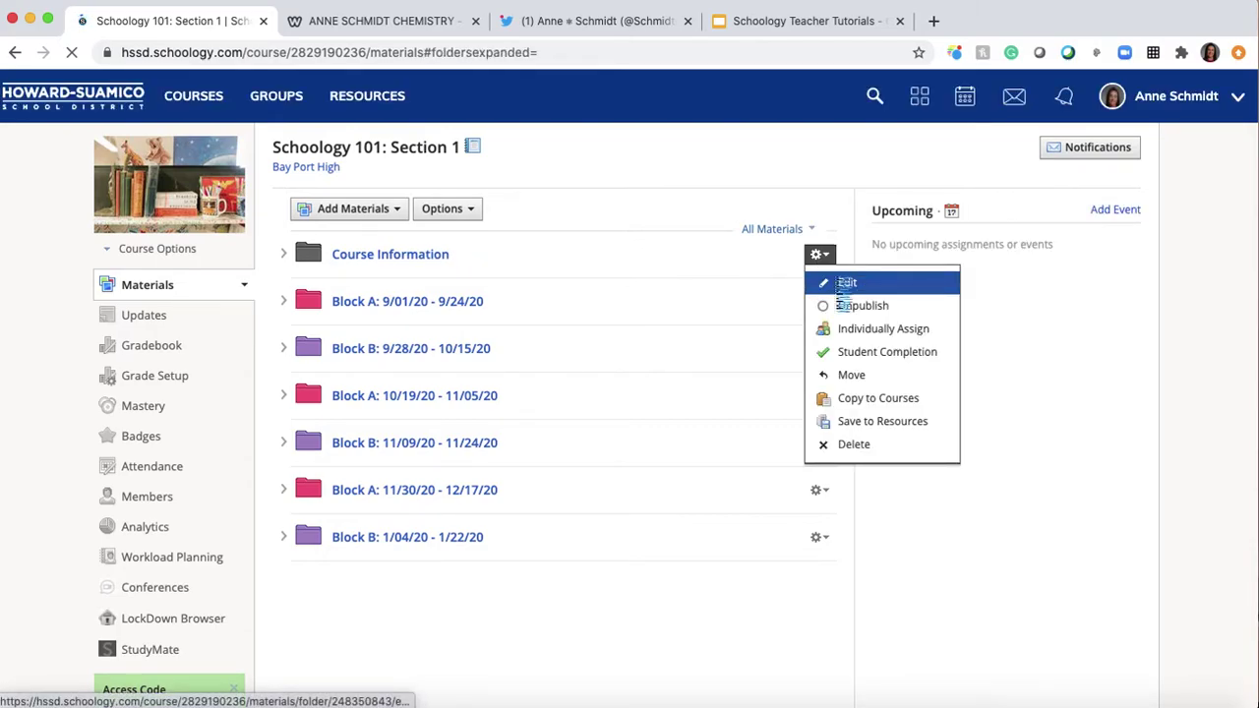
# Step: Describe Course Information as 'Schoology Presentation, Syllabus, Website, YT Channel,' correcting 'Presentation' spelling
pyautogui.click(844, 283)
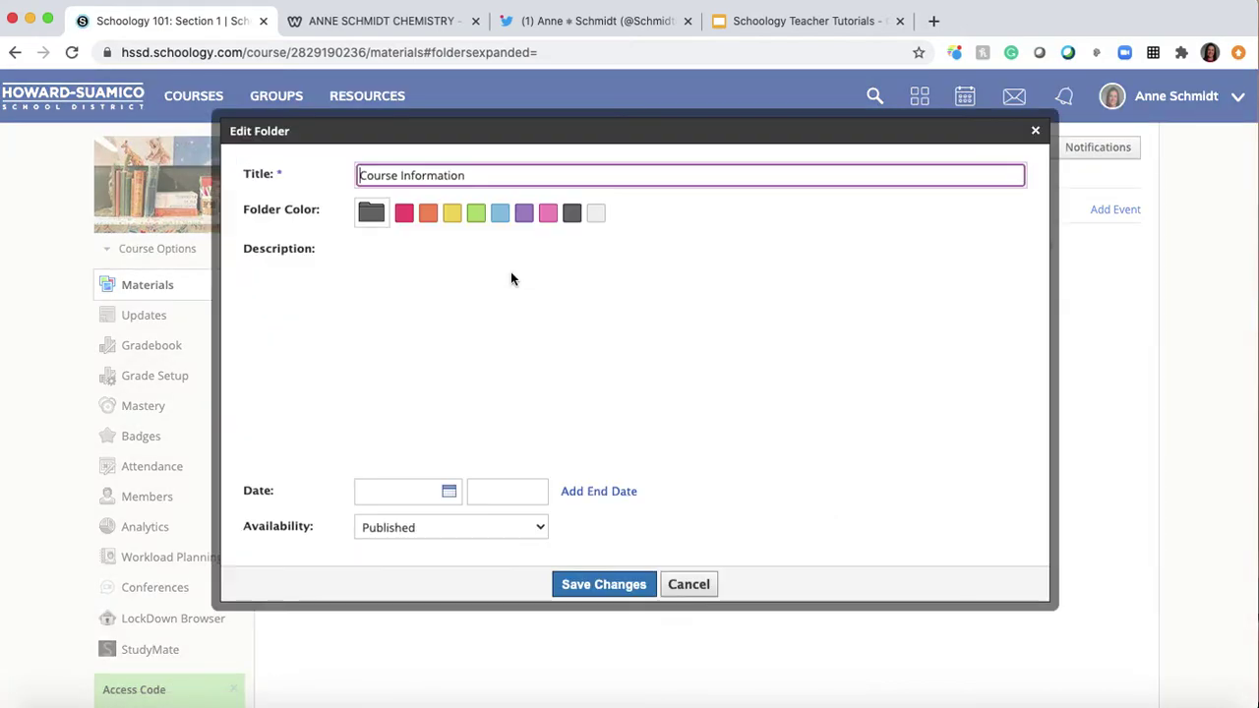
pyautogui.click(439, 288)
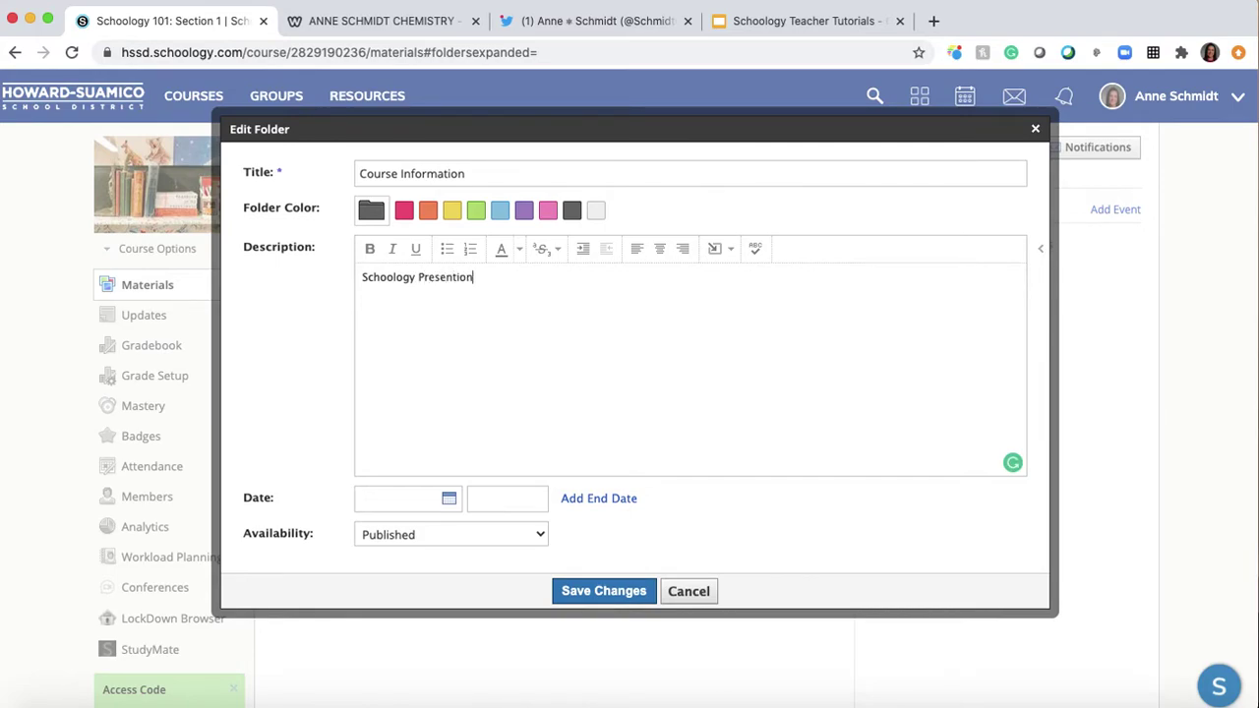
pyautogui.write(',')
pyautogui.click(452, 306)
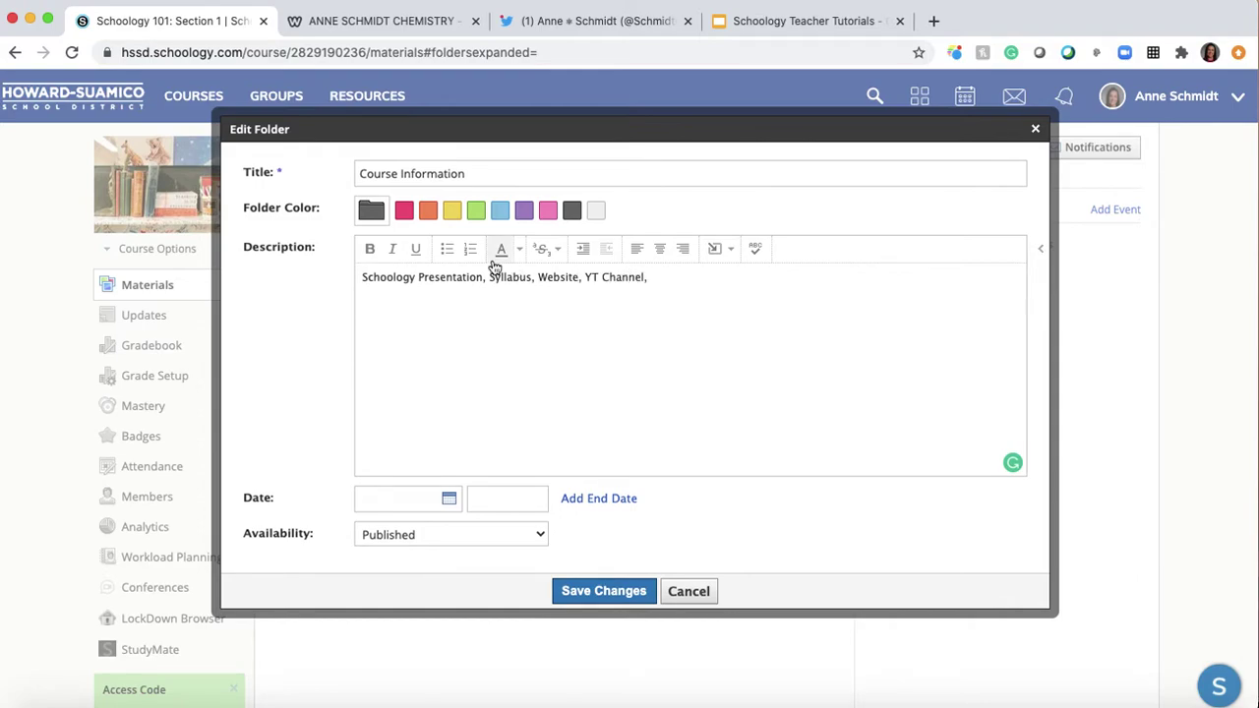
# Step: Link 'Schoology Presentation' in the description to the Google Slides URL and save the folder
pyautogui.click(364, 276)
pyautogui.moveTo(364, 278); pyautogui.dragTo(481, 281)
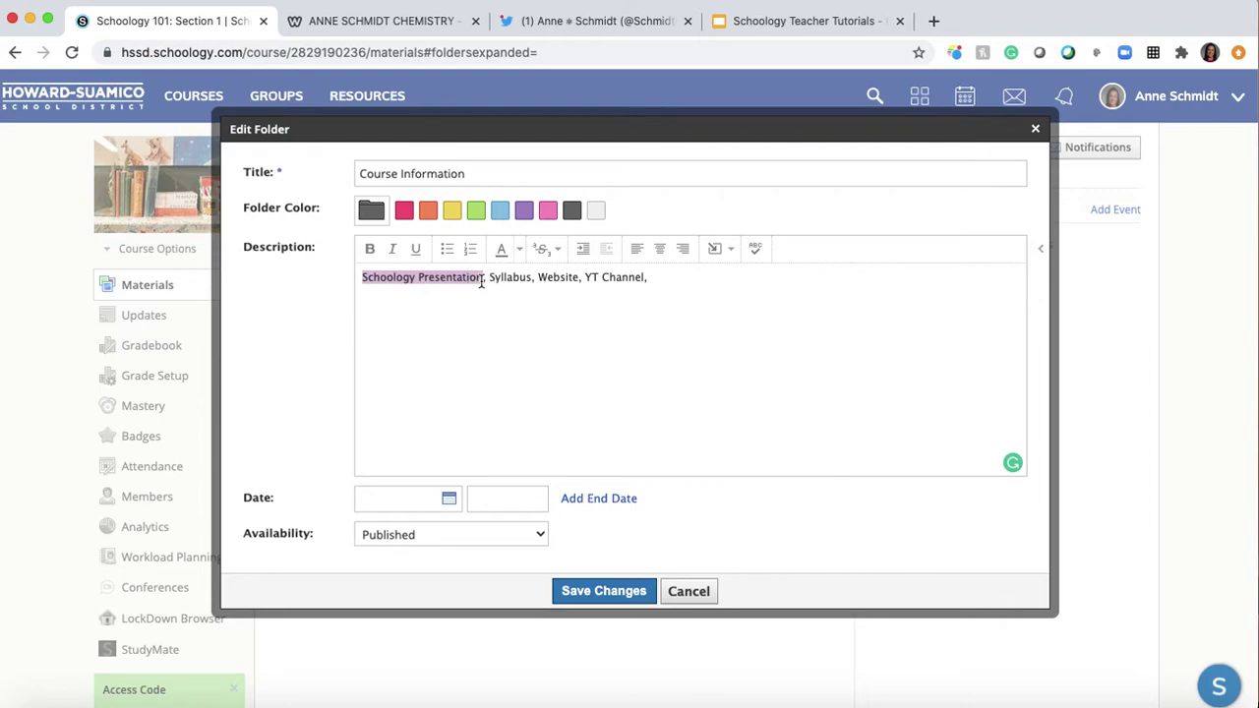
pyautogui.click(732, 260)
pyautogui.click(737, 311)
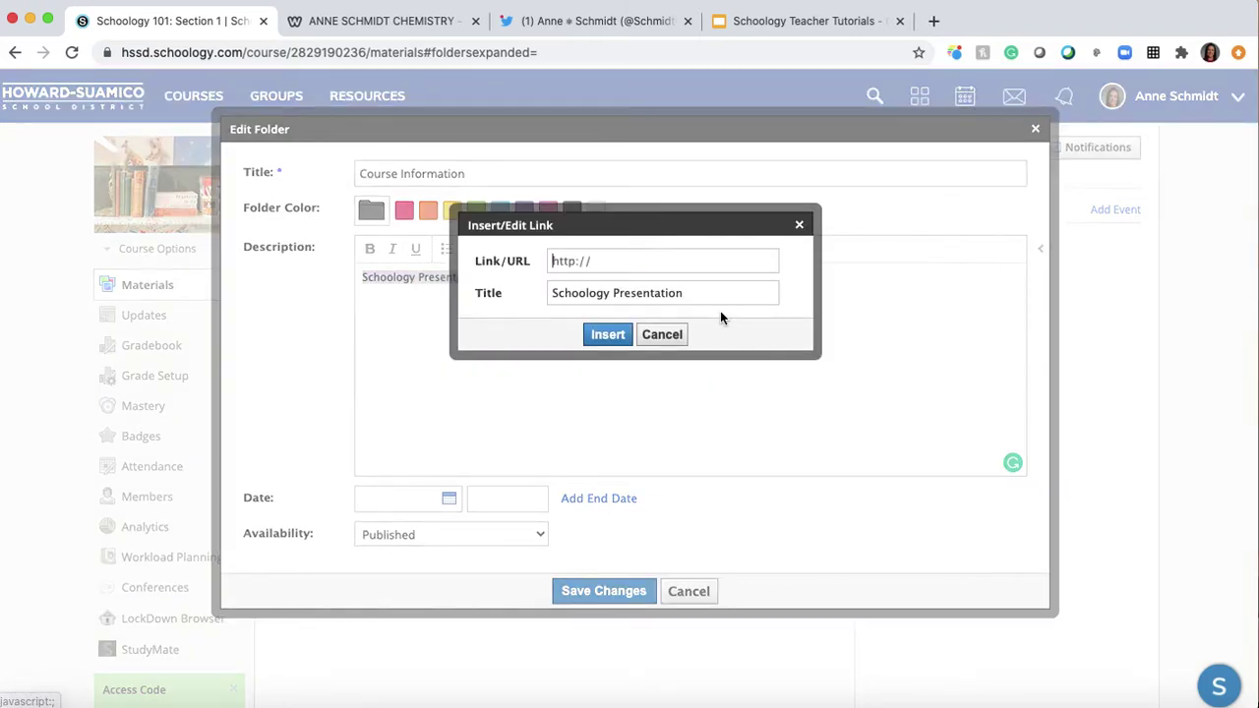
pyautogui.click(622, 261)
pyautogui.press('super+v')
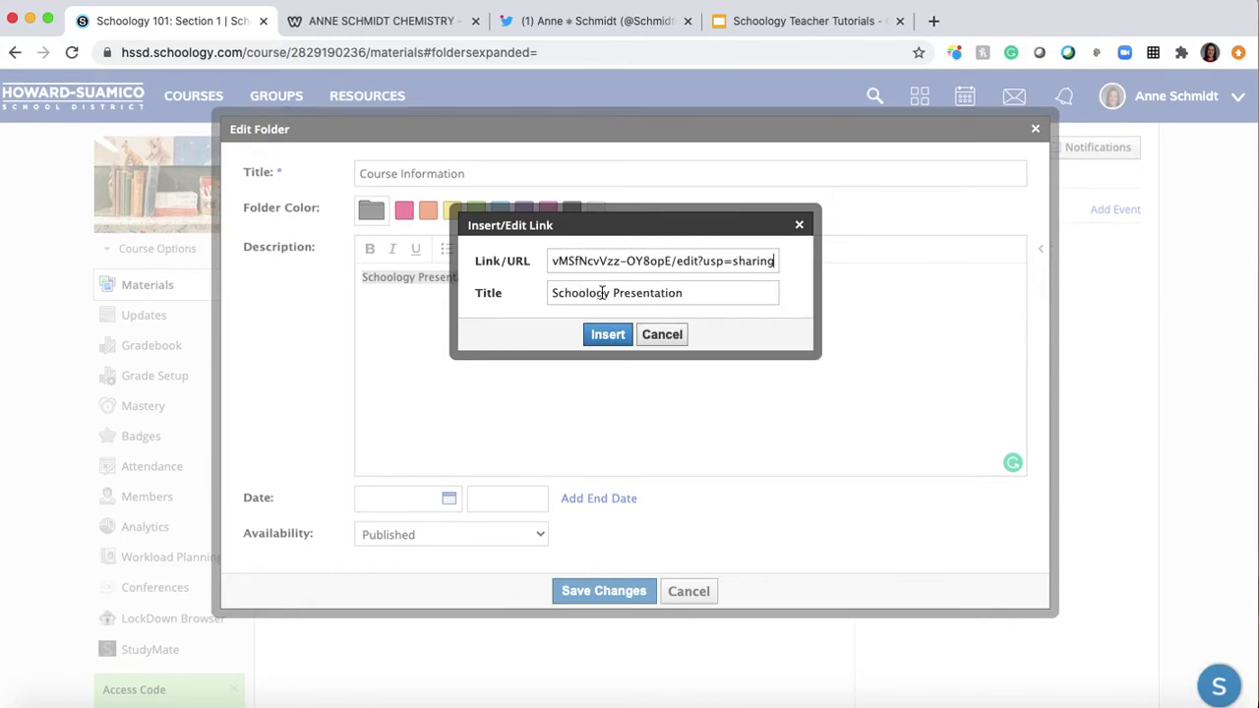
pyautogui.click(607, 334)
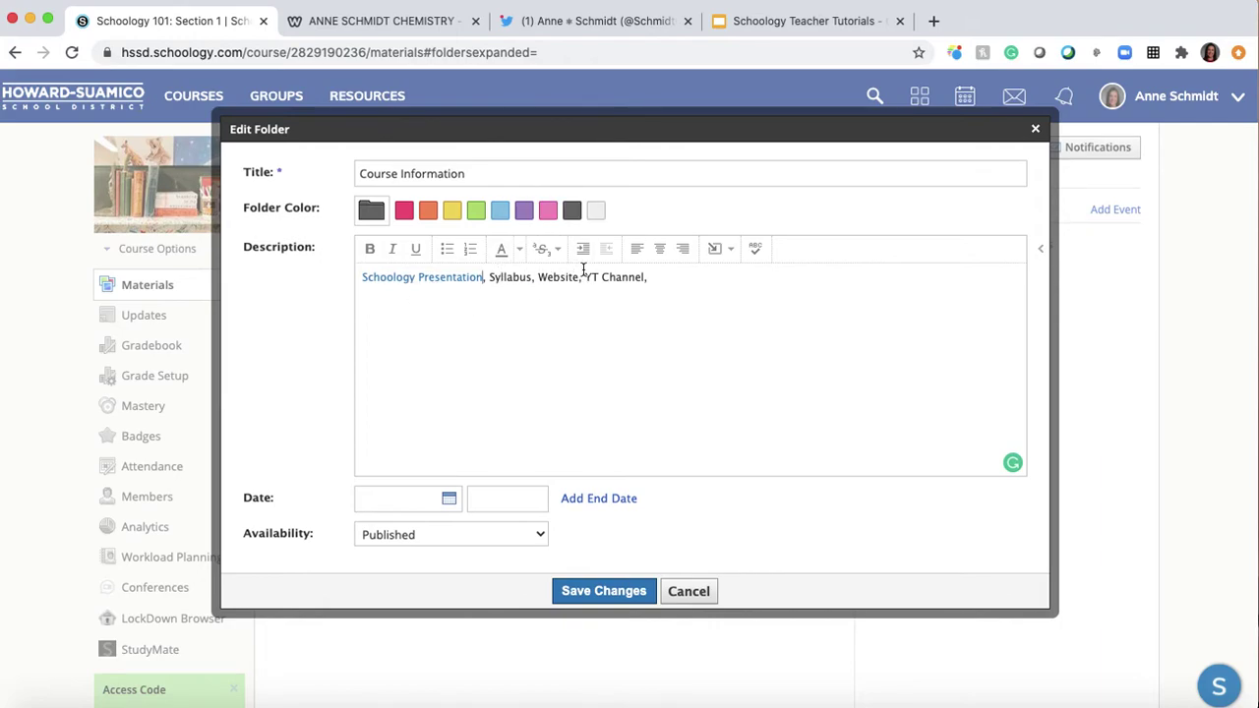
pyautogui.click(601, 591)
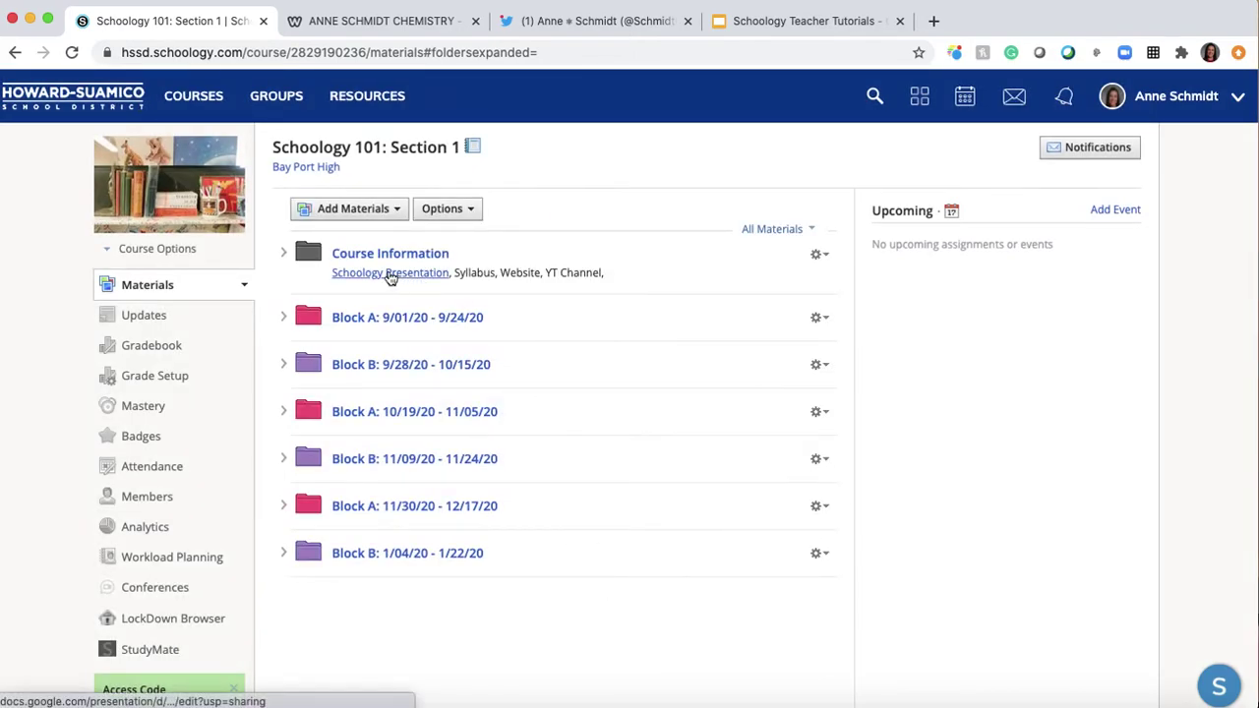
pyautogui.click(283, 253)
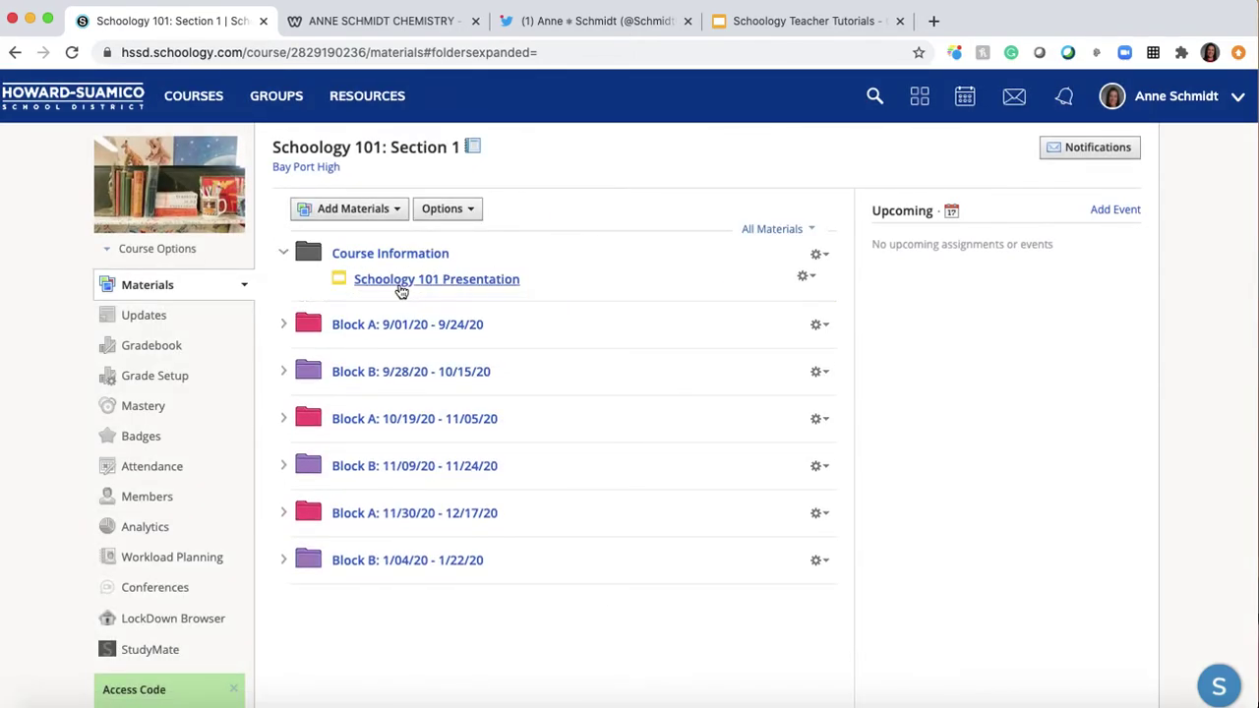
# Step: Open the Schoology 101 Presentation item from the Course Information folder
pyautogui.click(284, 253)
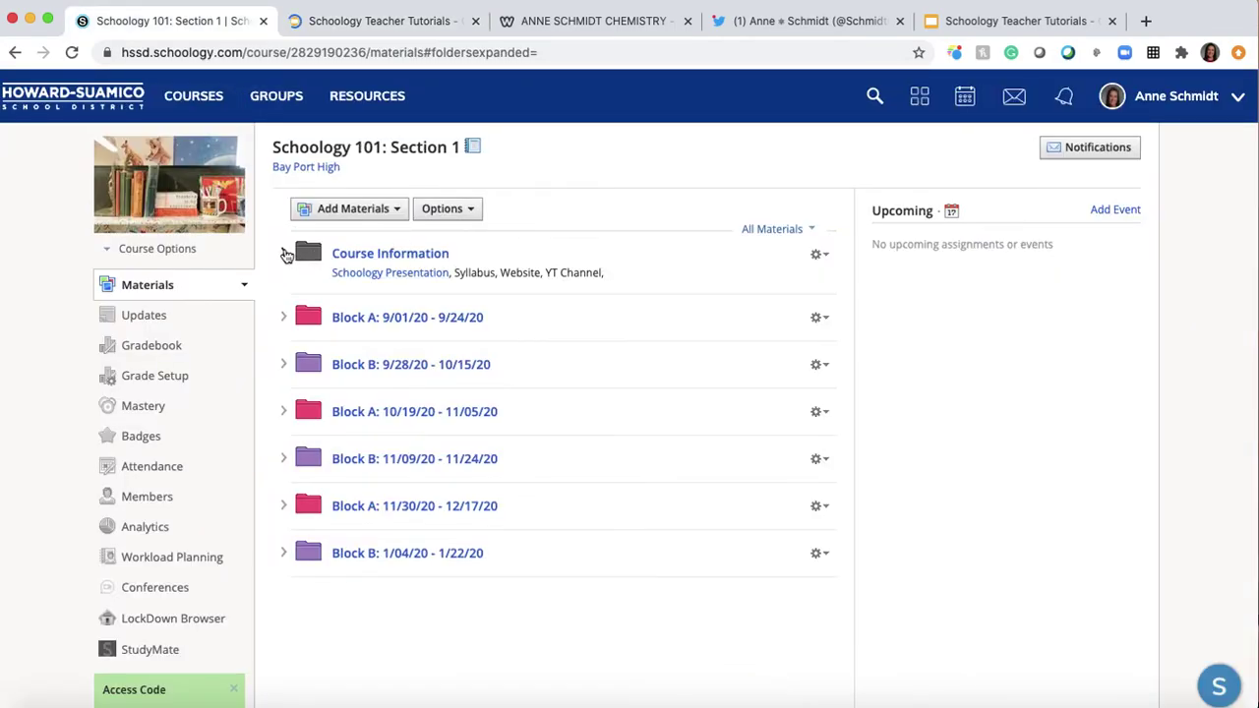
pyautogui.click(285, 254)
pyautogui.click(451, 282)
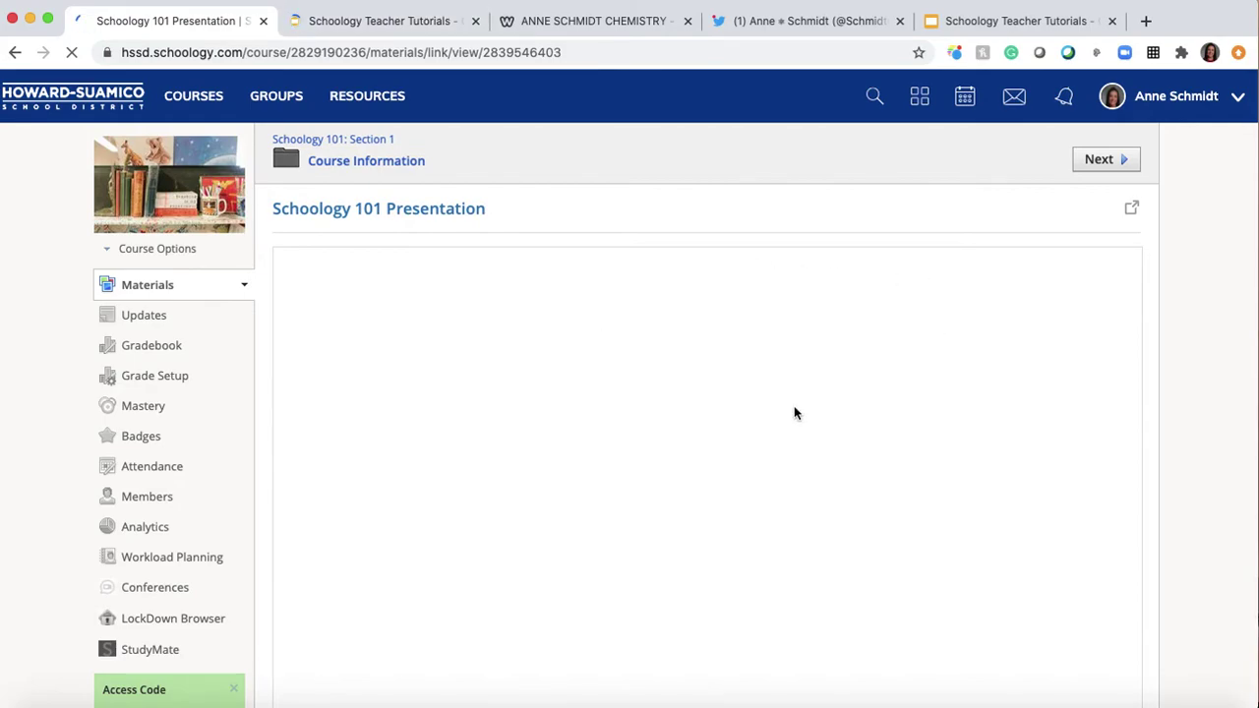
# Step: Close the extra Schoology Teacher Tutorials tab, view the embedded slides, then go to Updates
pyautogui.click(475, 23)
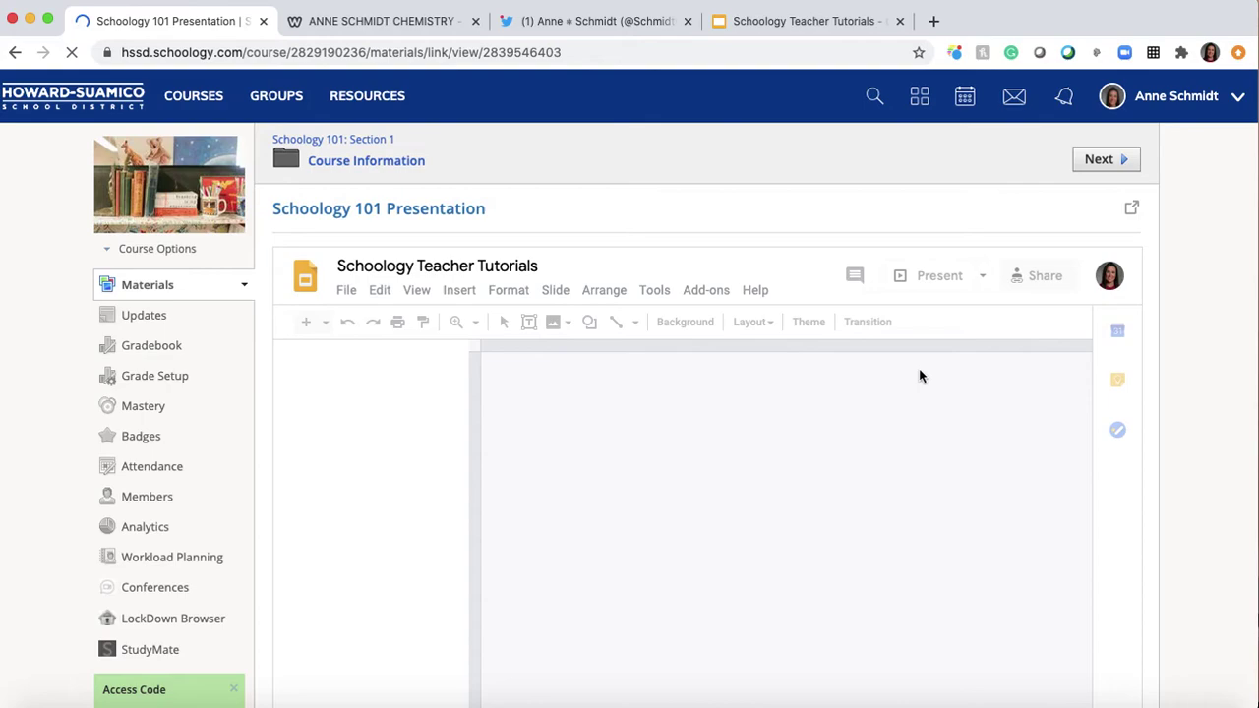
pyautogui.scroll(-3, 919, 370)
pyautogui.scroll(2, 920, 375)
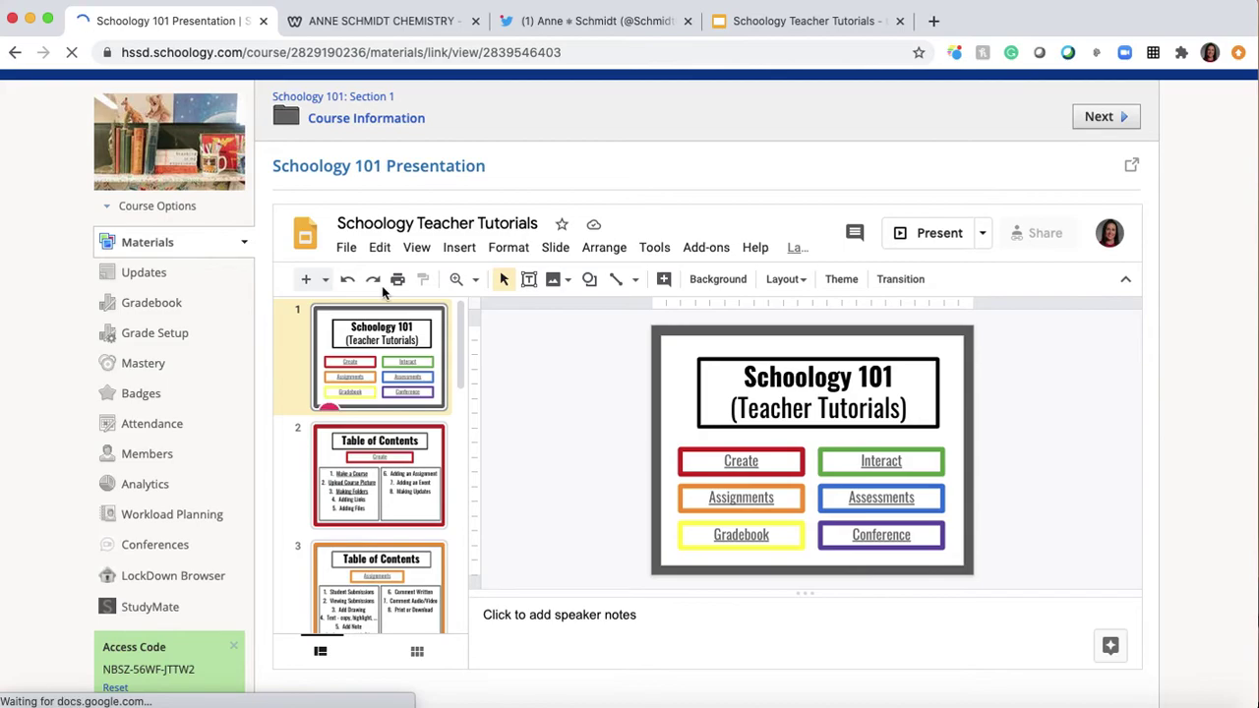
pyautogui.click(153, 274)
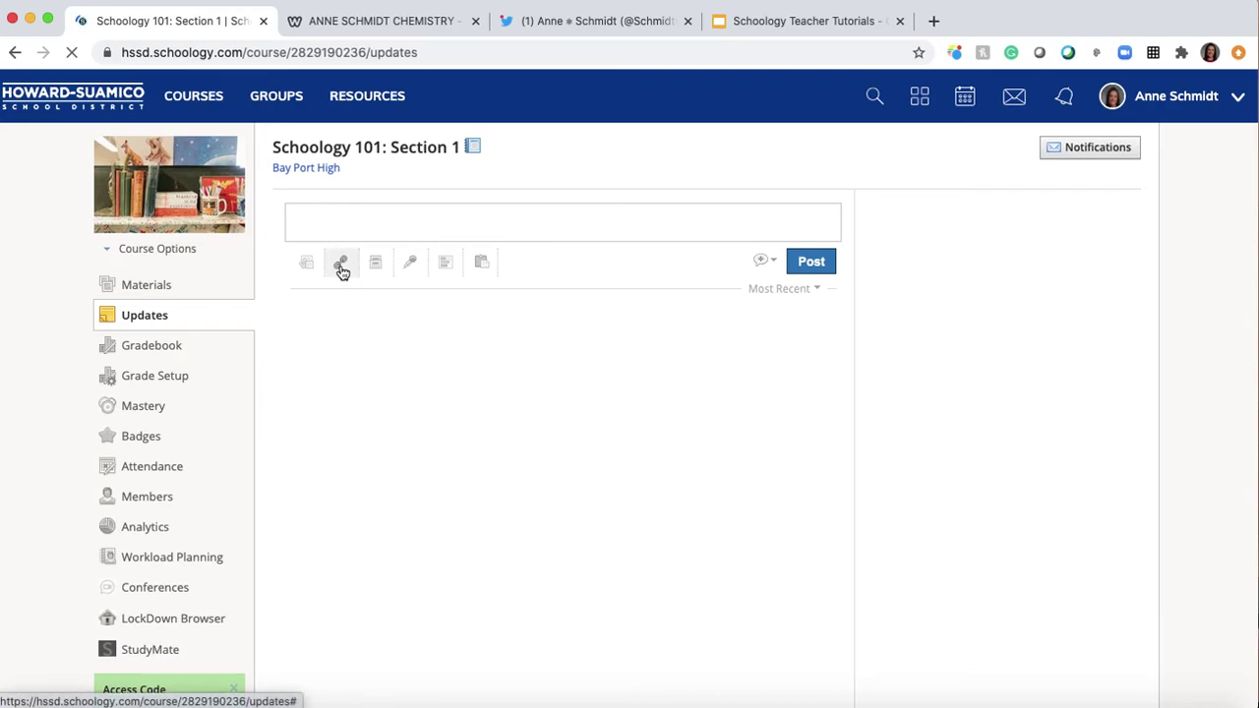
pyautogui.click(341, 266)
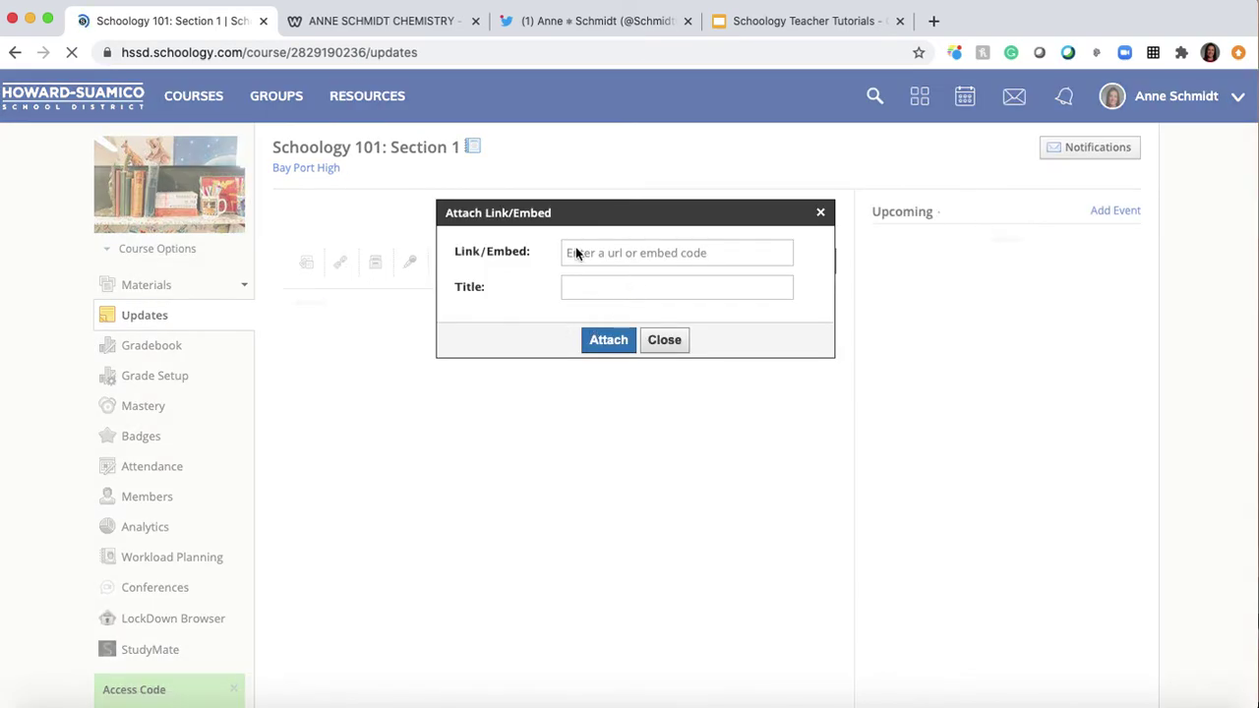
pyautogui.click(669, 344)
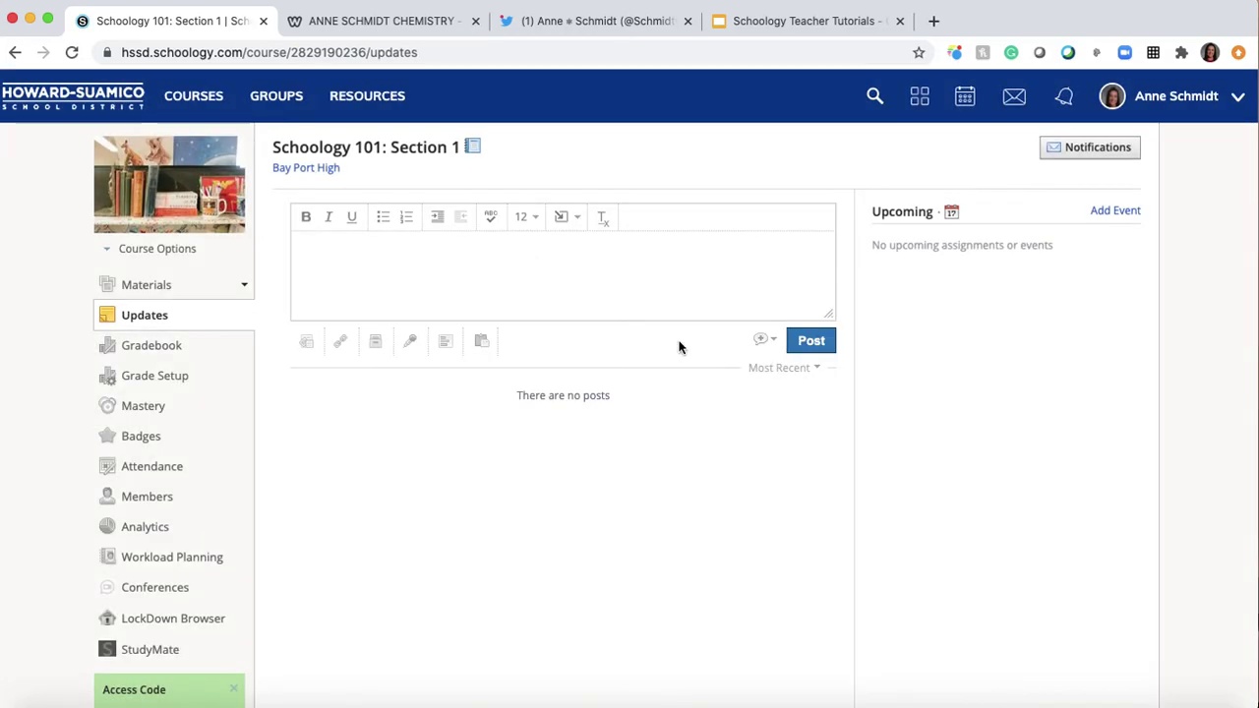
pyautogui.click(952, 214)
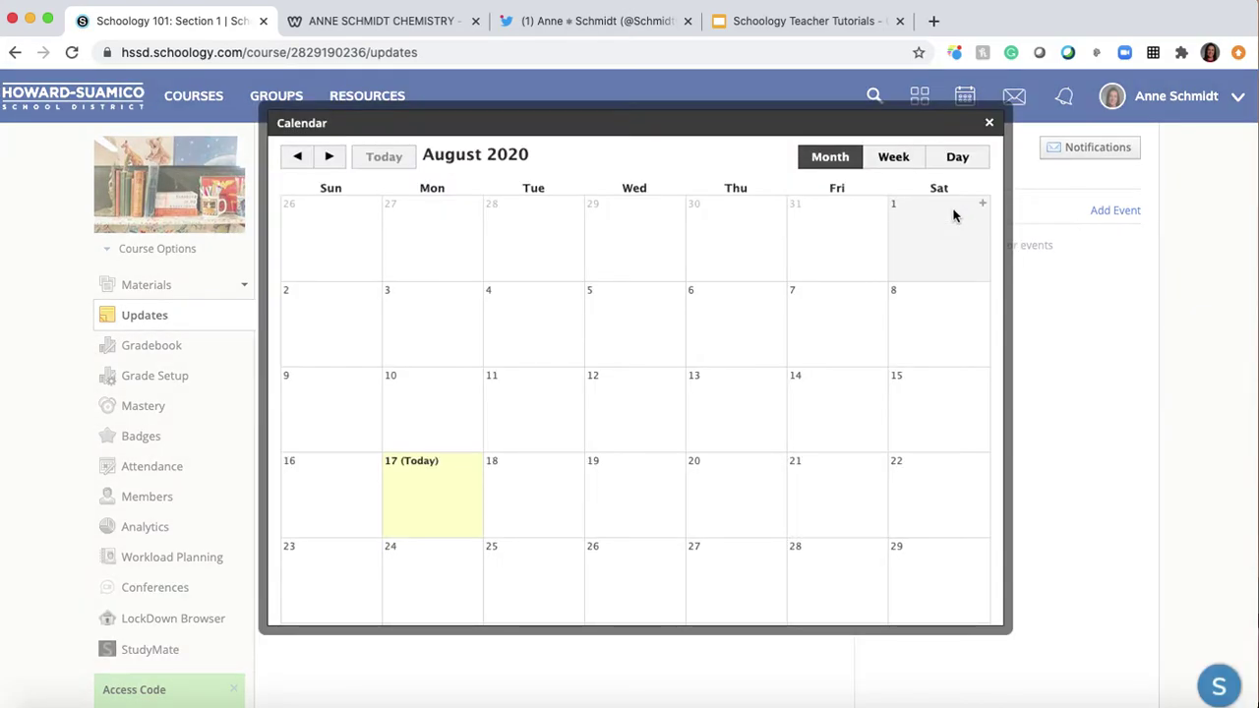
pyautogui.click(476, 461)
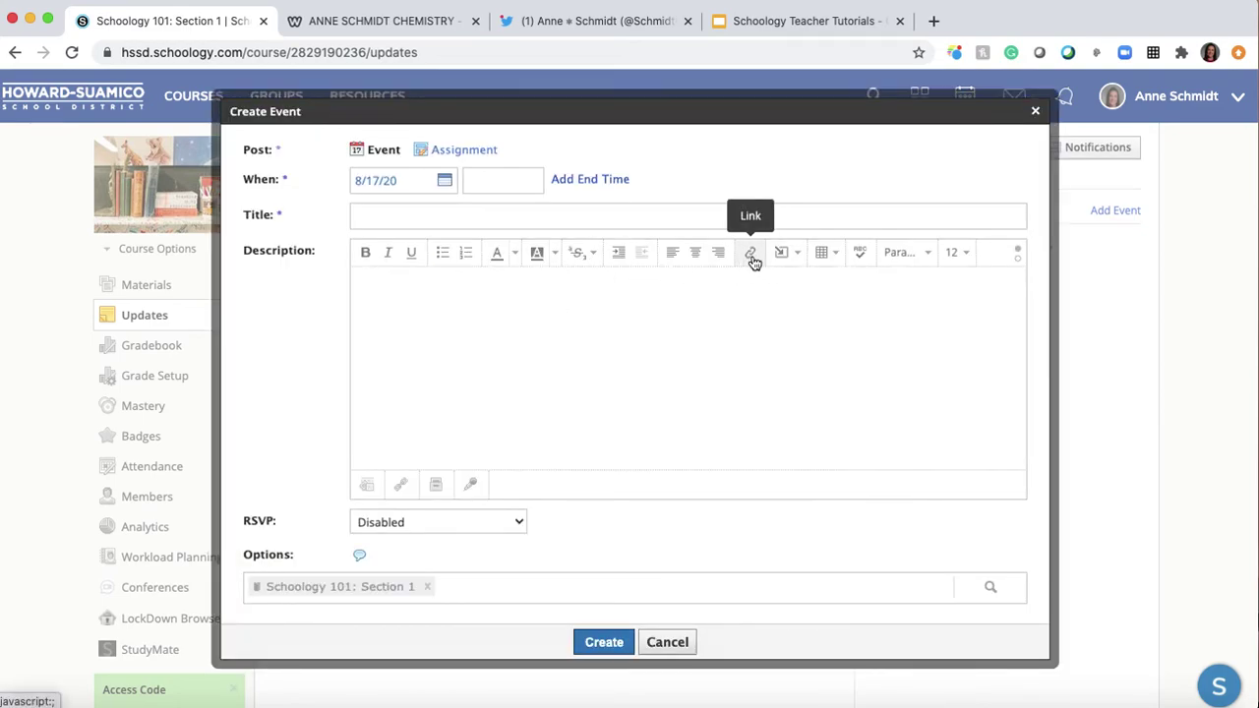
pyautogui.click(753, 258)
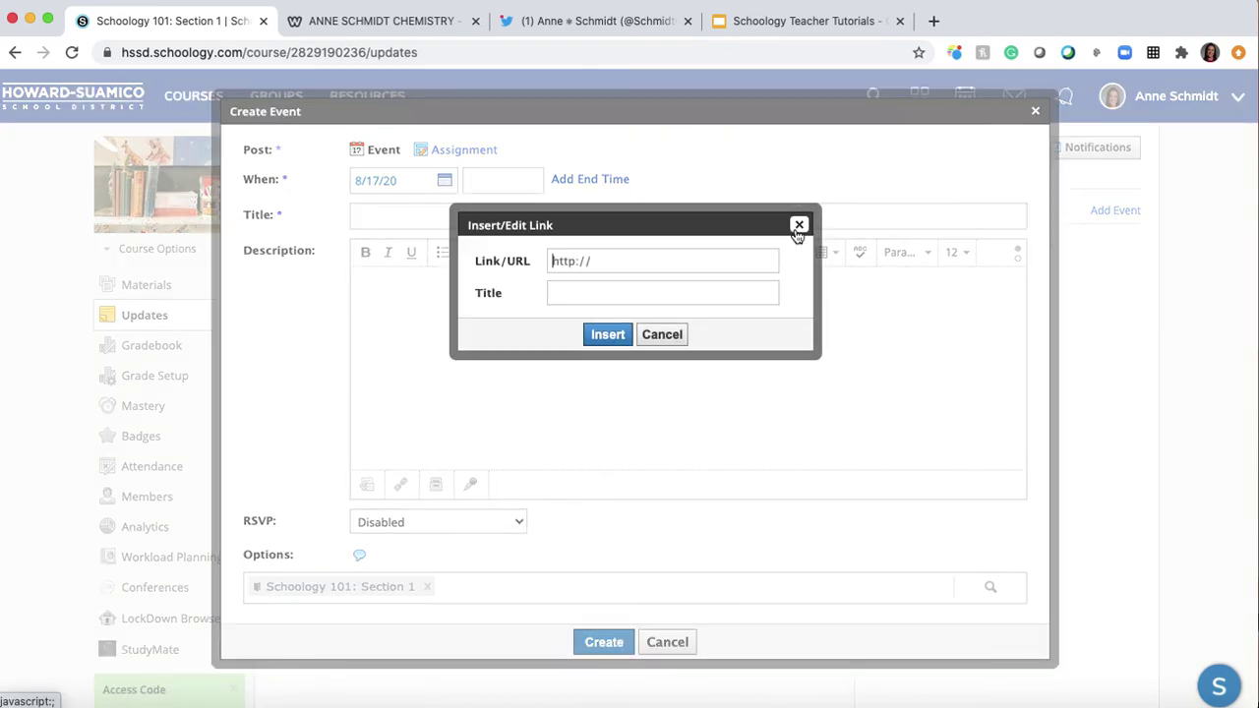
pyautogui.click(799, 220)
pyautogui.click(796, 254)
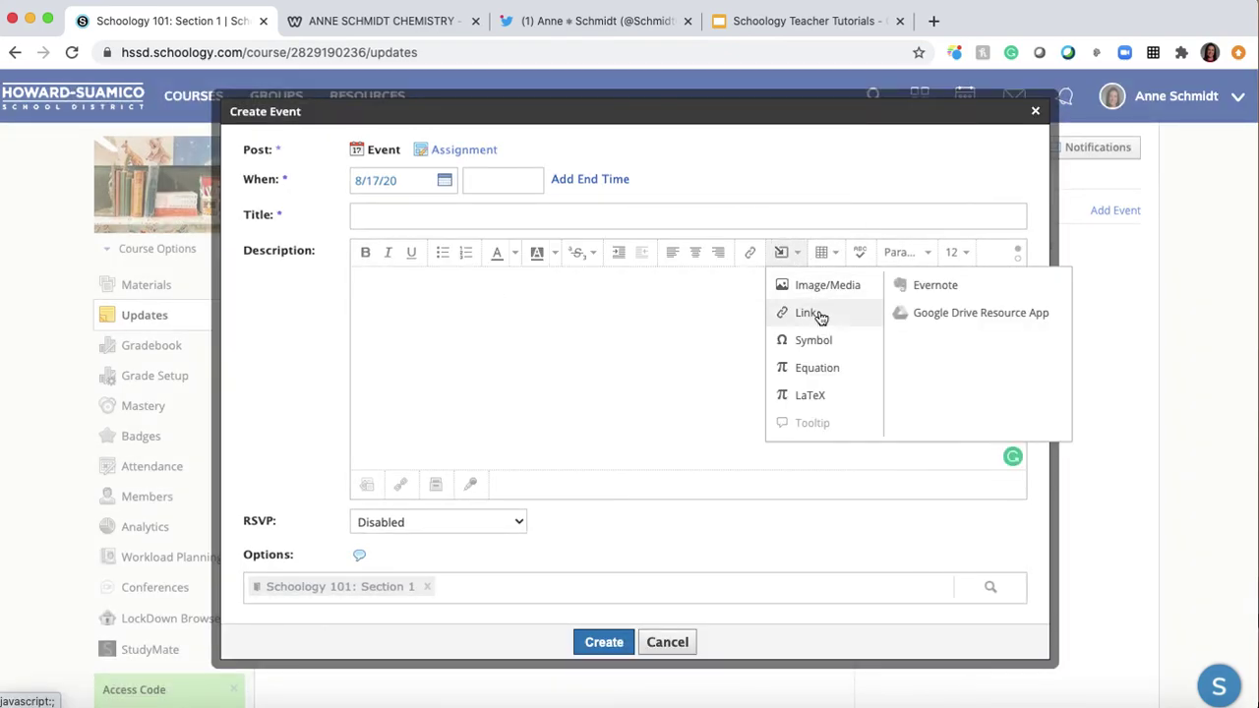
pyautogui.click(633, 344)
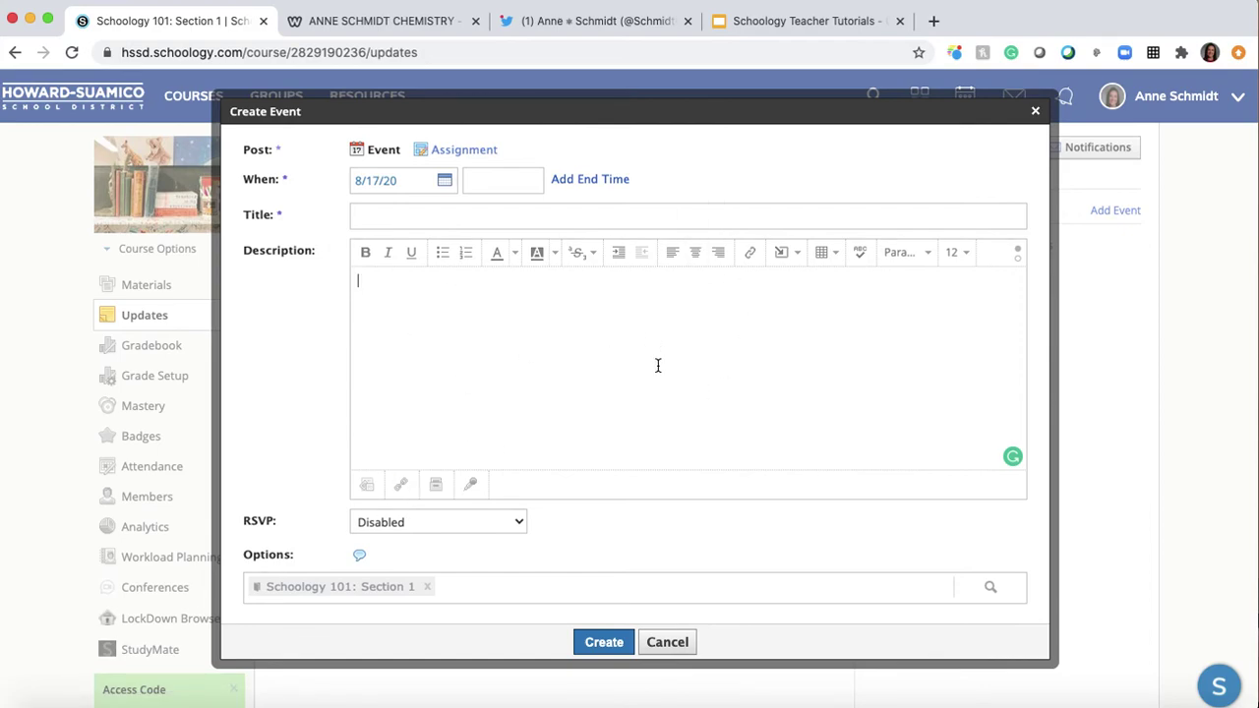
pyautogui.click(668, 642)
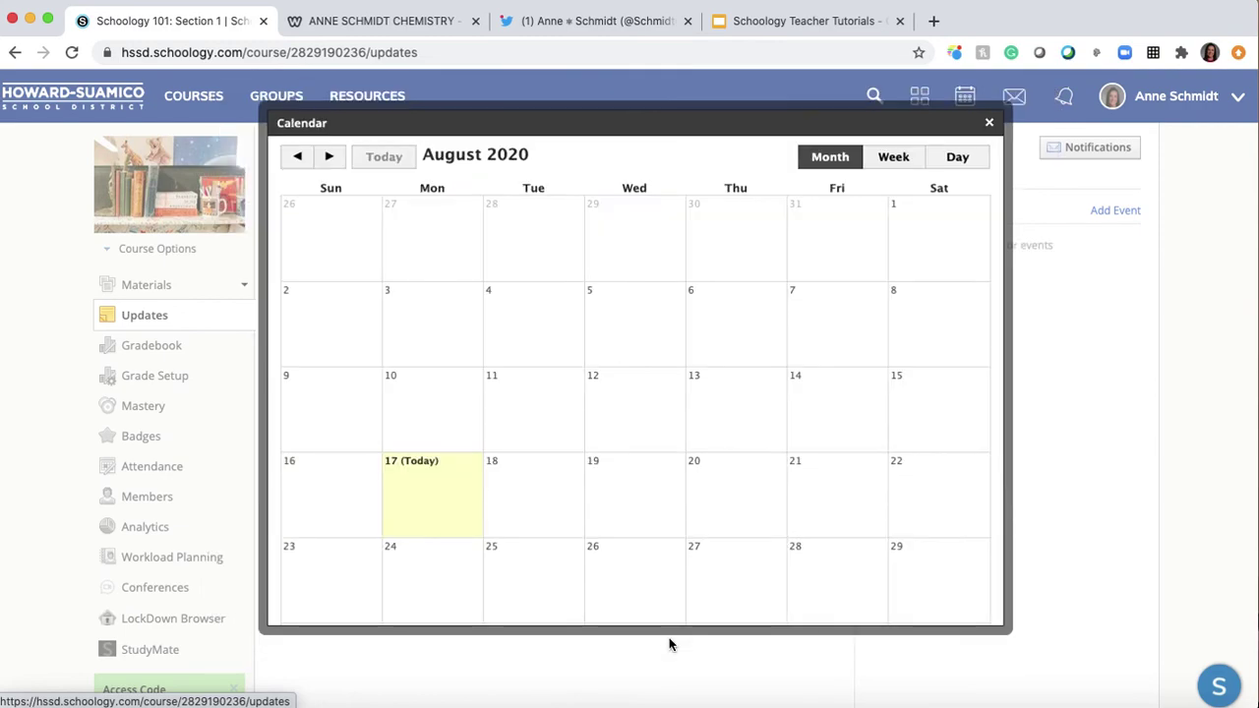
# Step: Close the calendar and return to the course Materials list
pyautogui.click(990, 125)
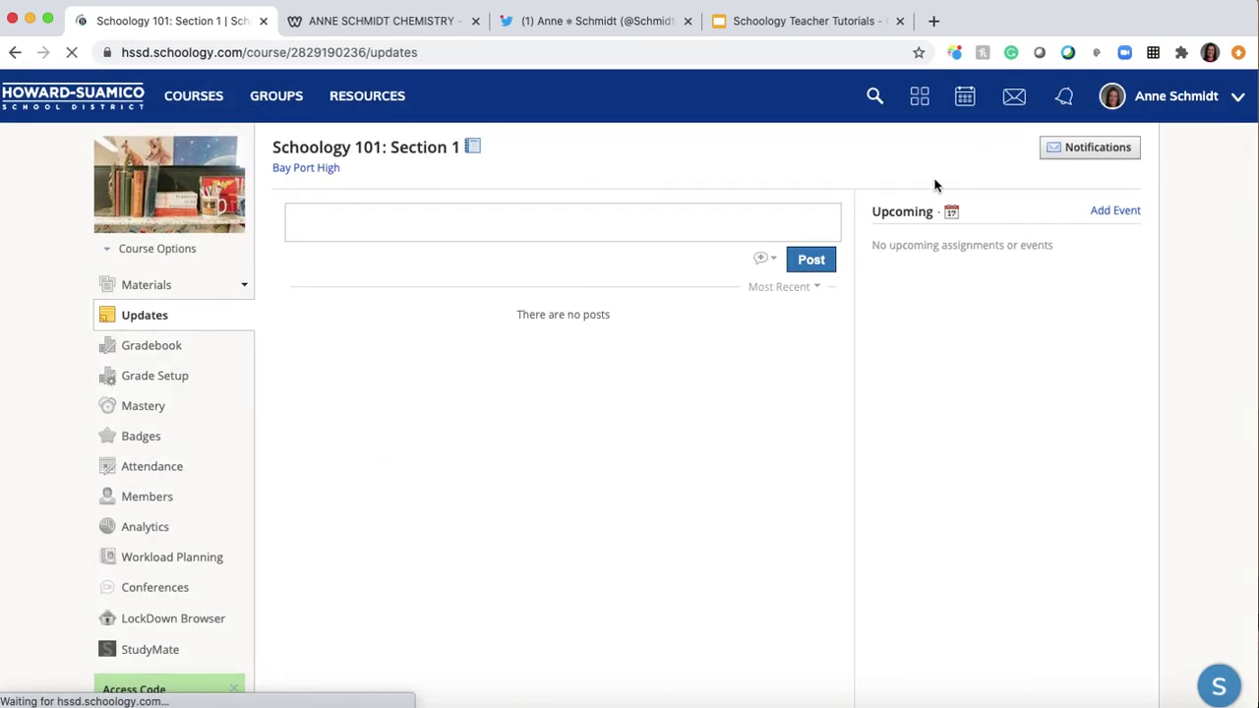
pyautogui.click(138, 285)
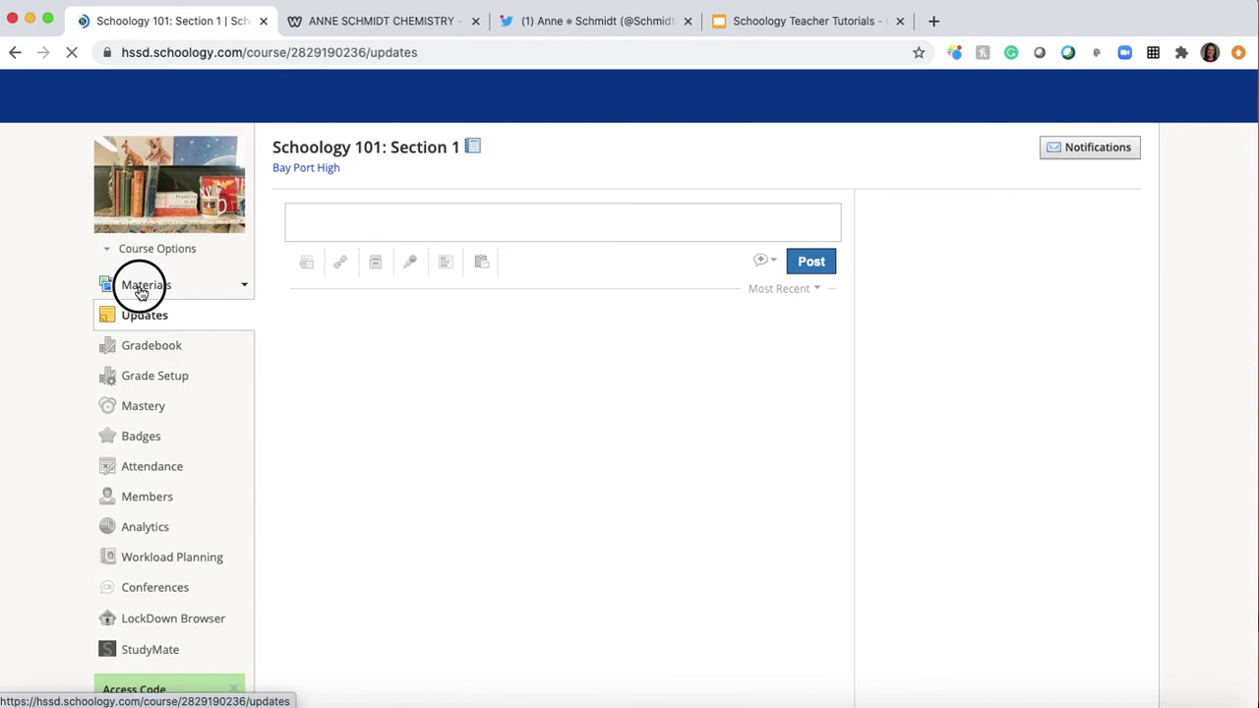